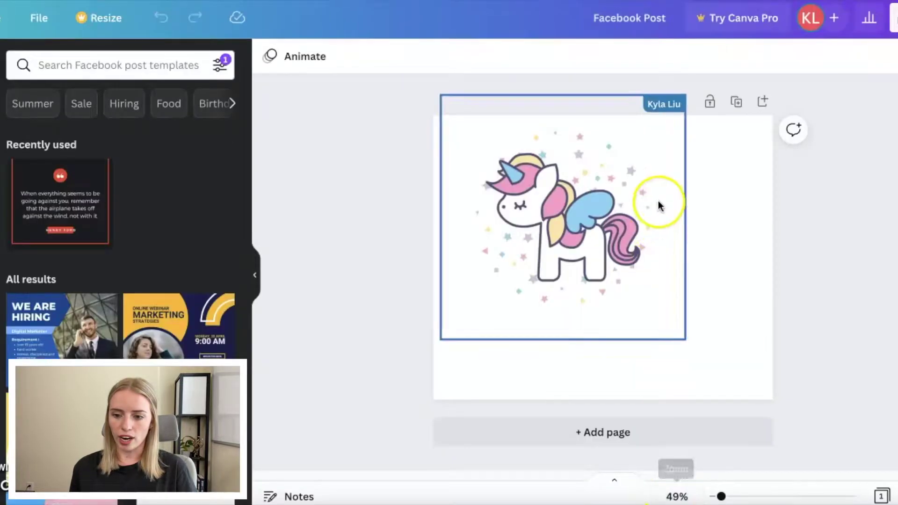
Step: Enlarge the unicorn image so it fills the whole Facebook Post page, and reposition the unicorn within the frame
left_click(736, 227)
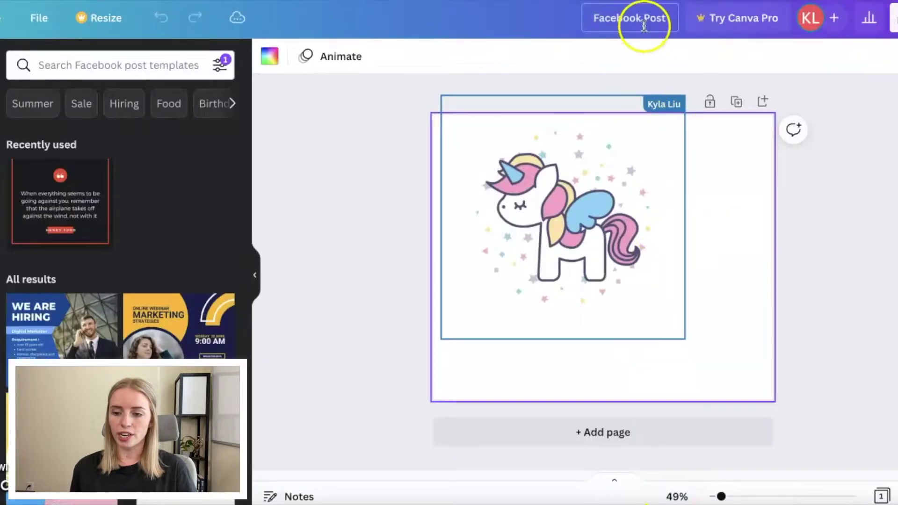
left_click(663, 316)
left_click_drag(683, 338, 820, 415)
left_click_drag(683, 298, 670, 280)
left_click_drag(424, 421, 393, 444)
left_click_drag(627, 271, 641, 263)
left_click(859, 267)
left_click(667, 181)
left_click(850, 226)
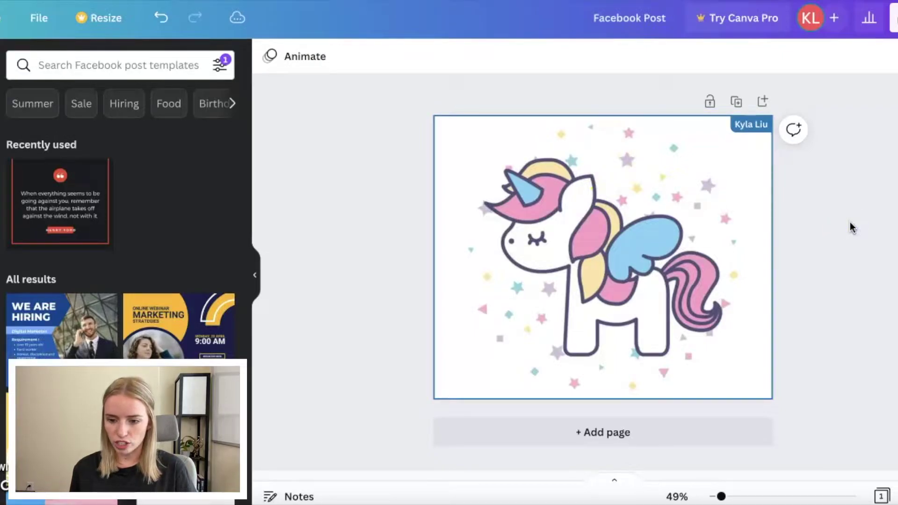
Step: Open the download options for the enlarged unicorn design
left_click(894, 18)
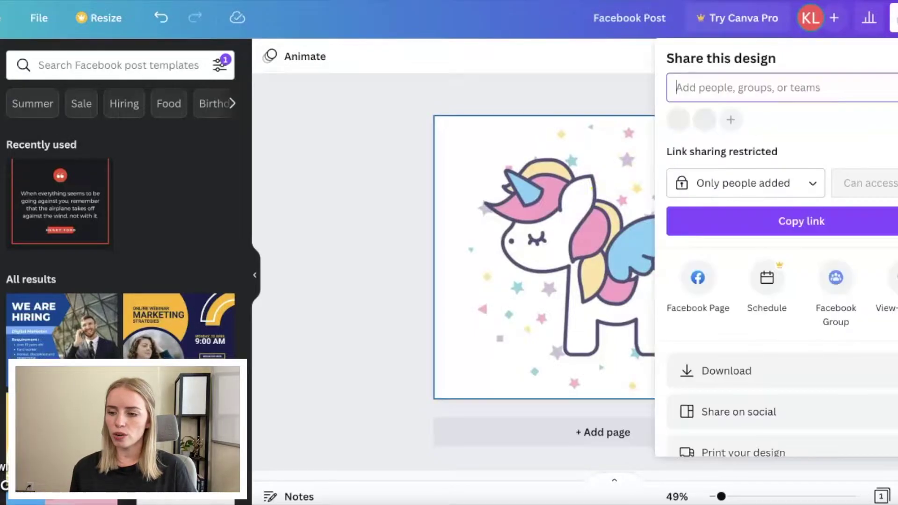
left_click(795, 369)
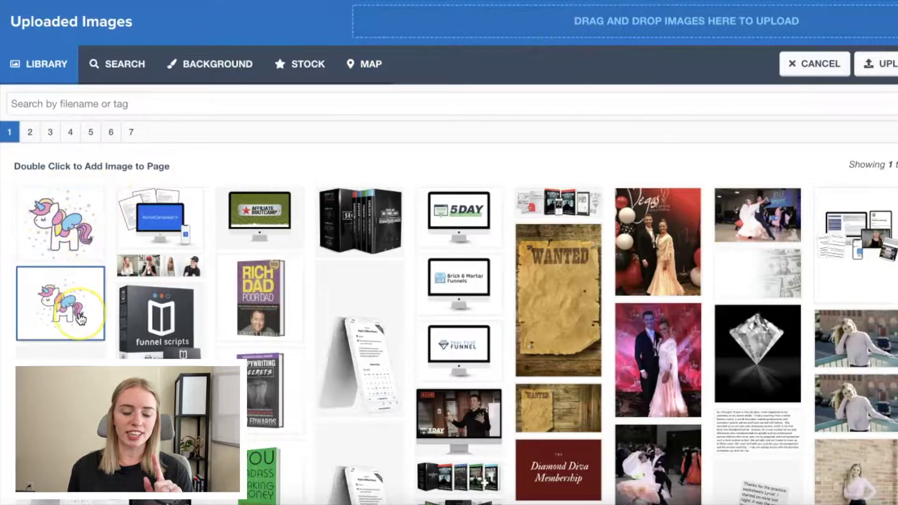
Step: Switch to the ClickFunnels image library and add the larger unicorn picture to the second image section of the page
left_click(65, 224)
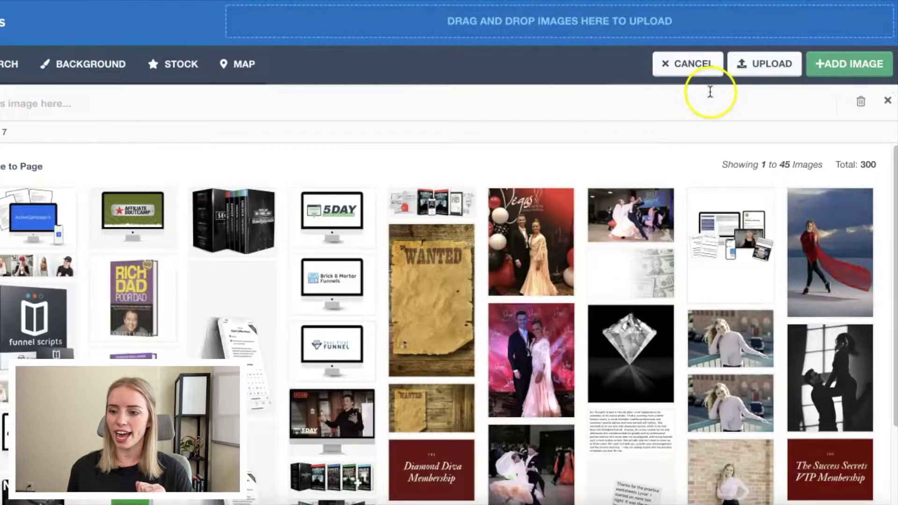
left_click(819, 64)
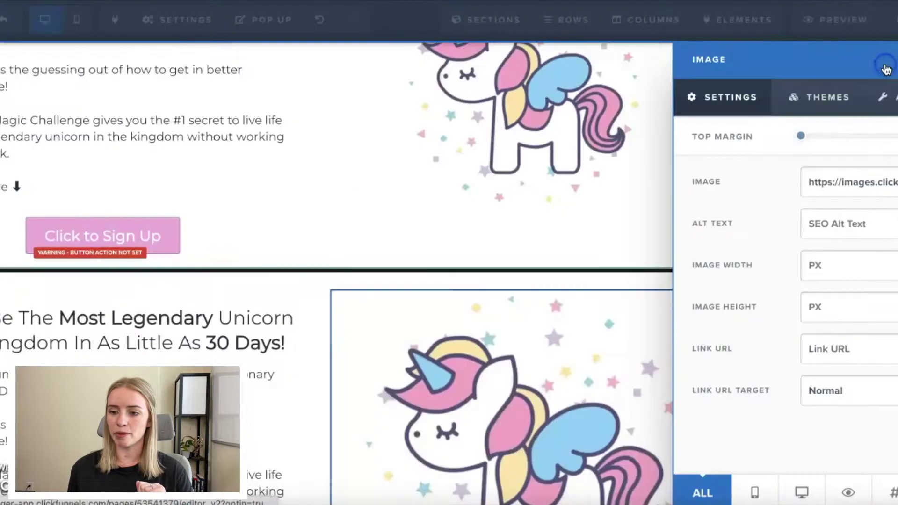
left_click(602, 196)
scroll(603, 199, "down", 5)
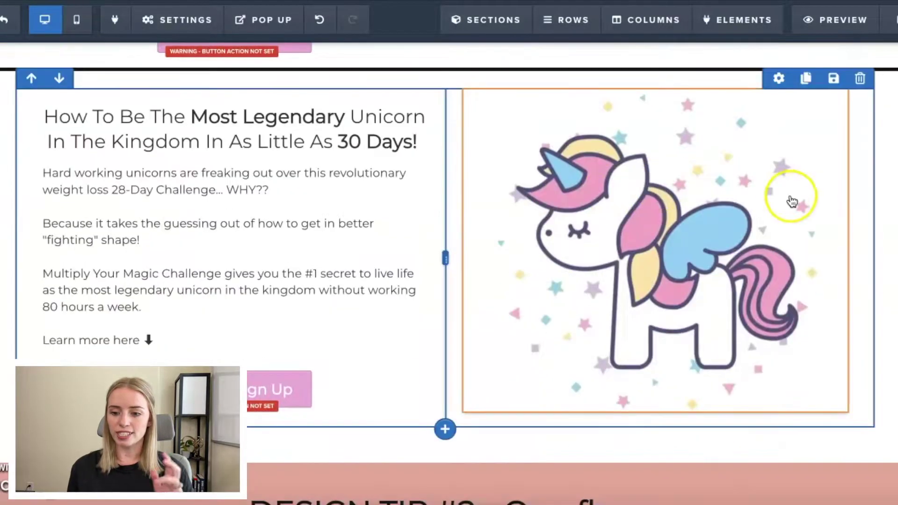
Step: Compare the size of the unicorn image in the lower section with the one under "DESIGN TIP #1 - Increase Image Size"
scroll(868, 181, "up", 1)
scroll(868, 180, "up", 3)
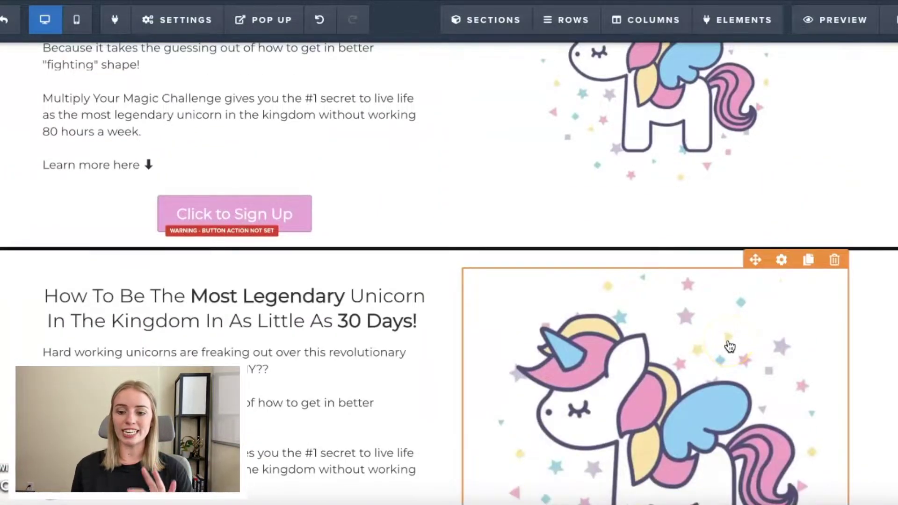
scroll(728, 345, "up", 3)
scroll(728, 345, "down", 5)
scroll(895, 288, "down", 3)
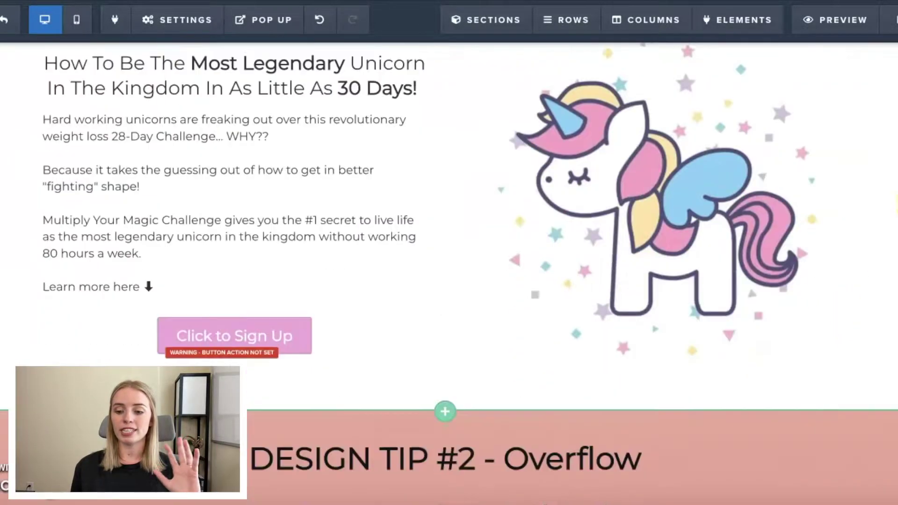
scroll(895, 287, "up", 2)
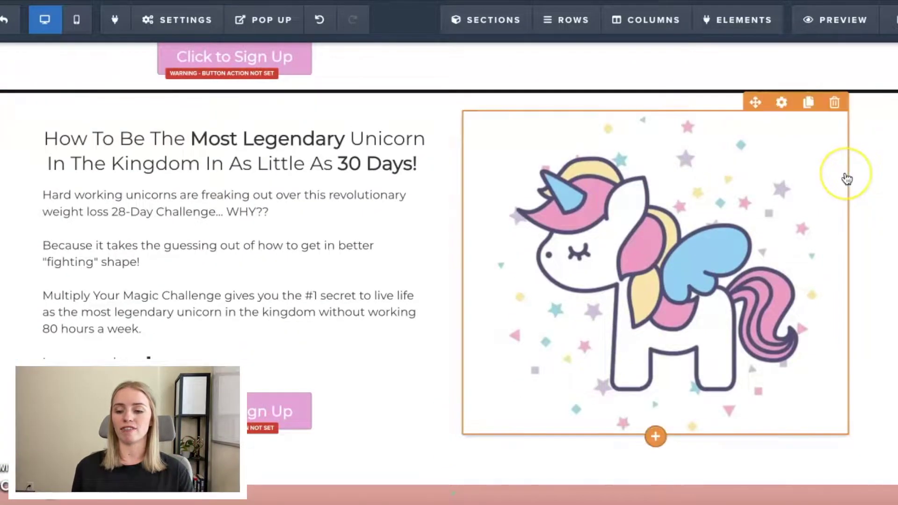
scroll(846, 178, "up", 1)
scroll(846, 178, "up", 2)
scroll(846, 178, "down", 1)
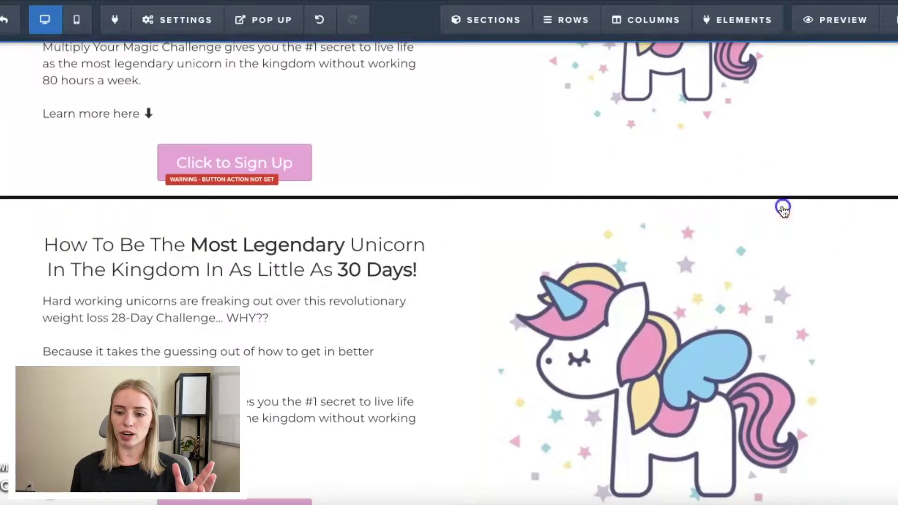
Step: Try an image width of 300 px on the lower unicorn image and clear the value again
left_click(782, 206)
left_click(840, 267)
type("300")
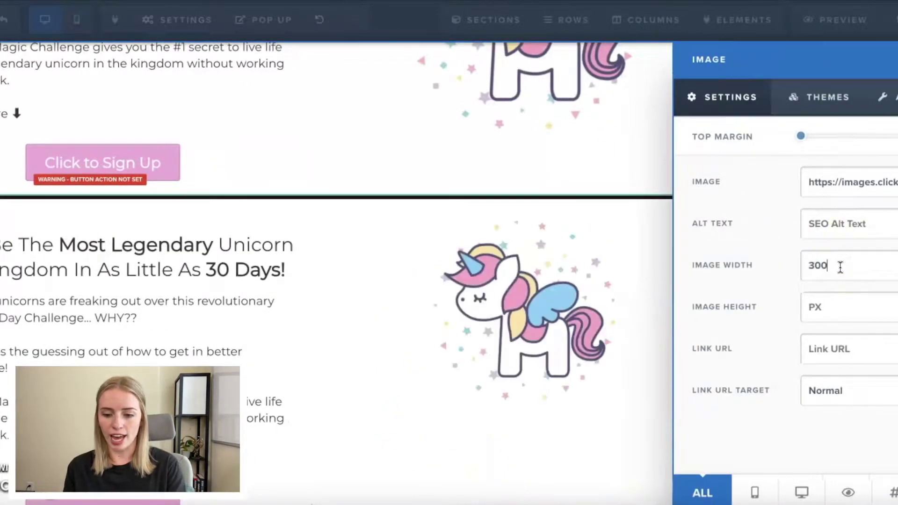
key("BackSpace")
key("BackSpace")
key("BackSpace")
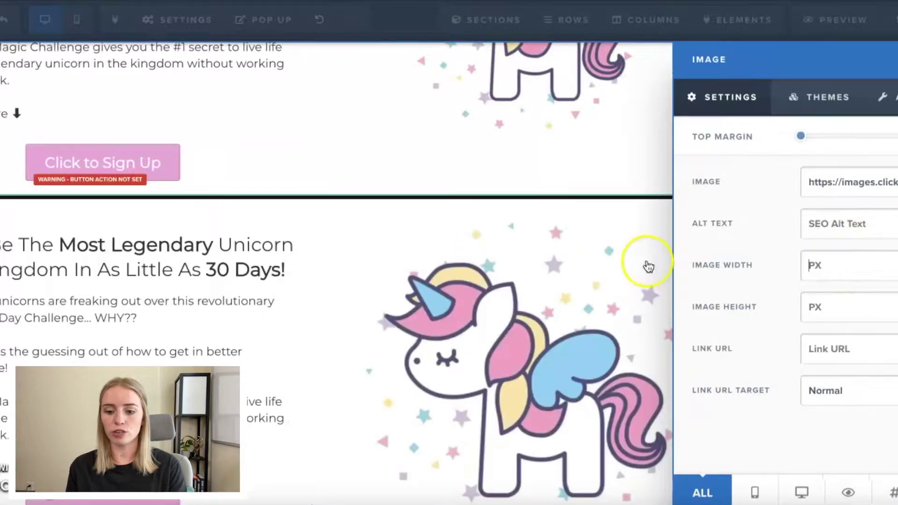
left_click(603, 258)
Step: Open the settings of the upper unicorn image to check its image width, and close them again
scroll(842, 222, "up", 5)
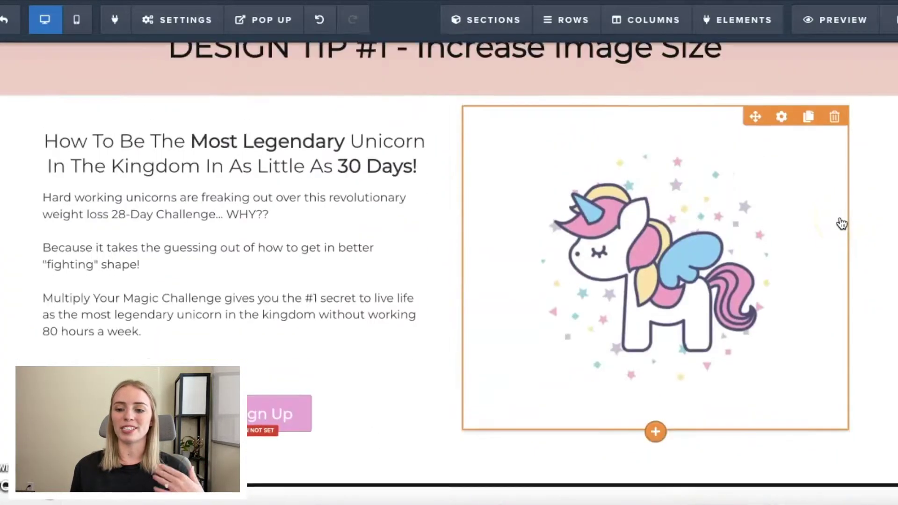
left_click(781, 116)
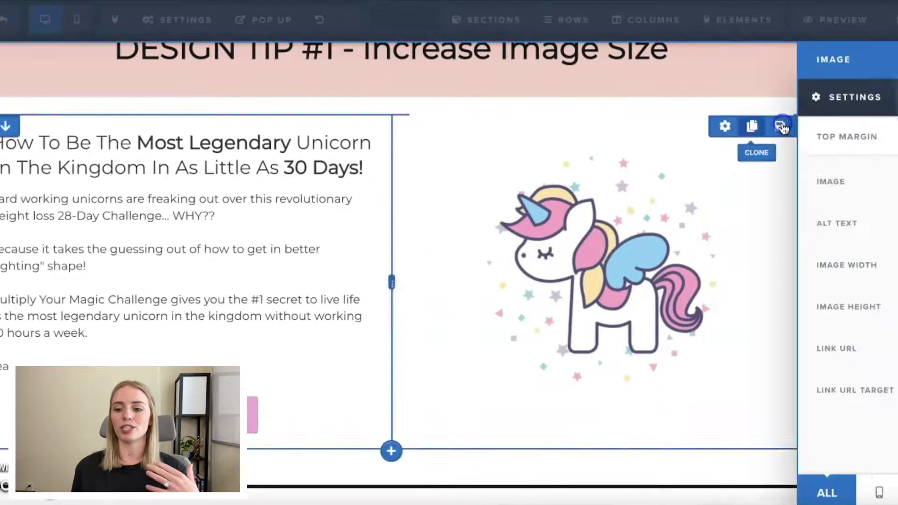
left_click_drag(837, 264, 762, 265)
left_click(591, 258)
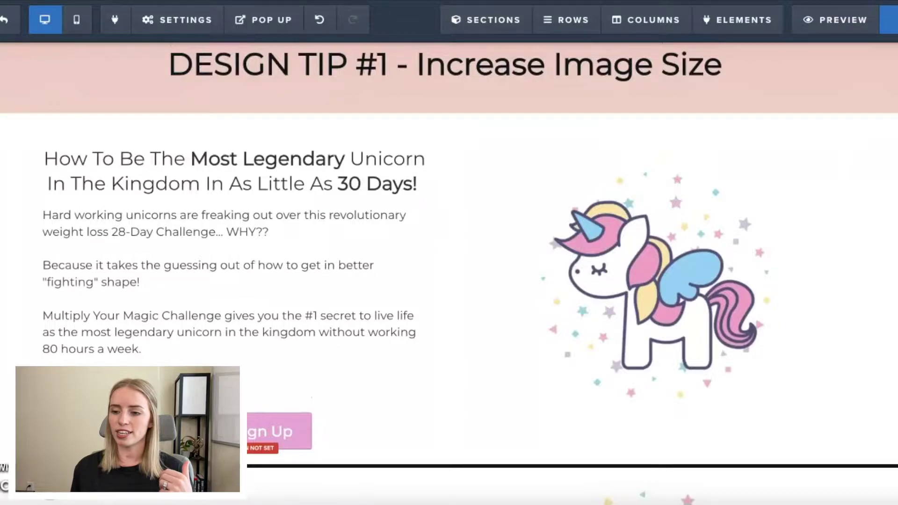
Step: Preview the page and look through its image size and overflow sections
left_click(850, 27)
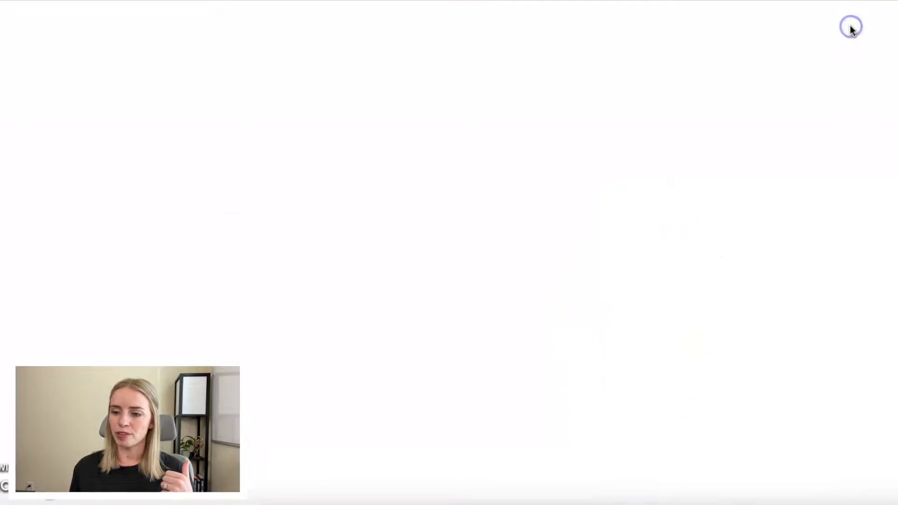
scroll(563, 290, "up", 5)
scroll(637, 176, "down", 5)
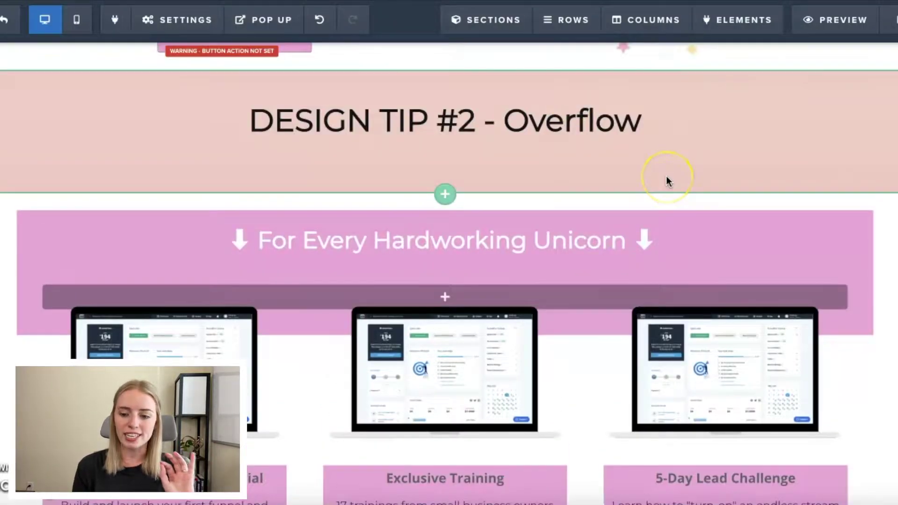
Step: Set the top margin of the three-column laptop row in the second "For Every Hardworking Unicorn" example to -200
scroll(667, 182, "down", 4)
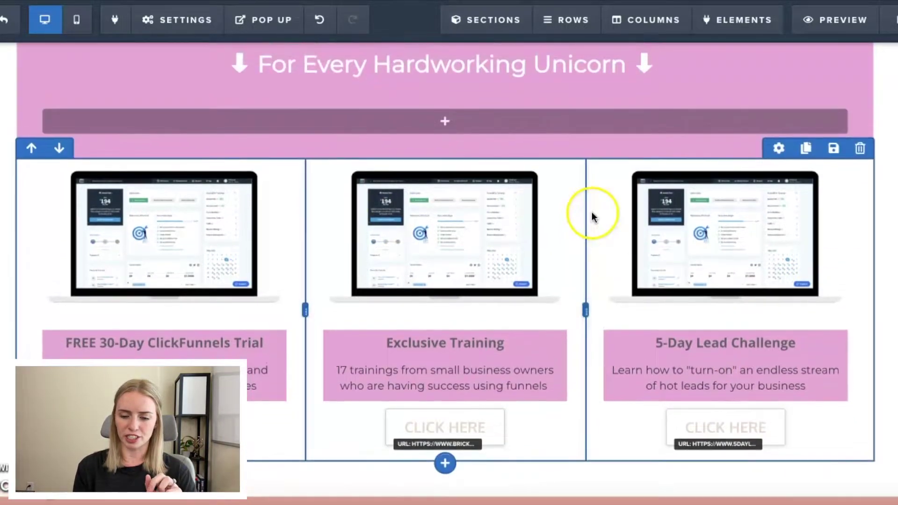
scroll(591, 215, "up", 1)
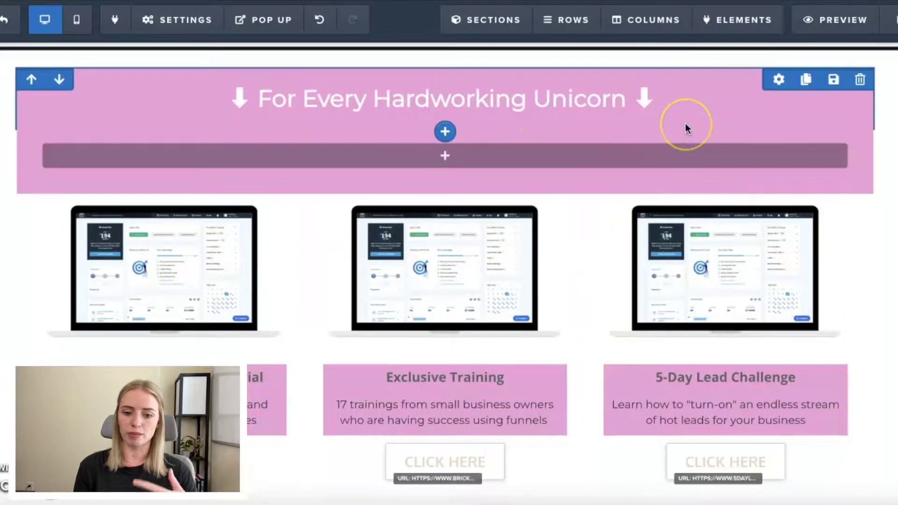
left_click(584, 152)
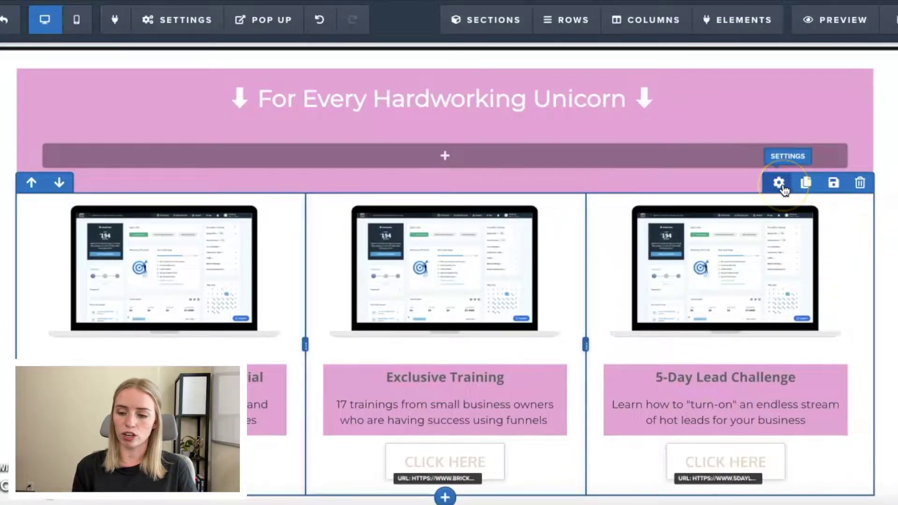
left_click(779, 183)
left_click_drag(738, 136, 679, 135)
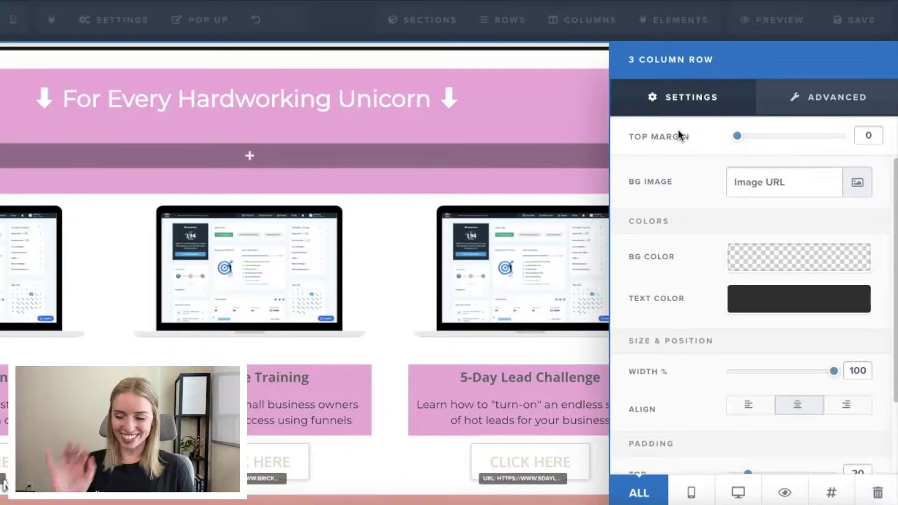
left_click(866, 136)
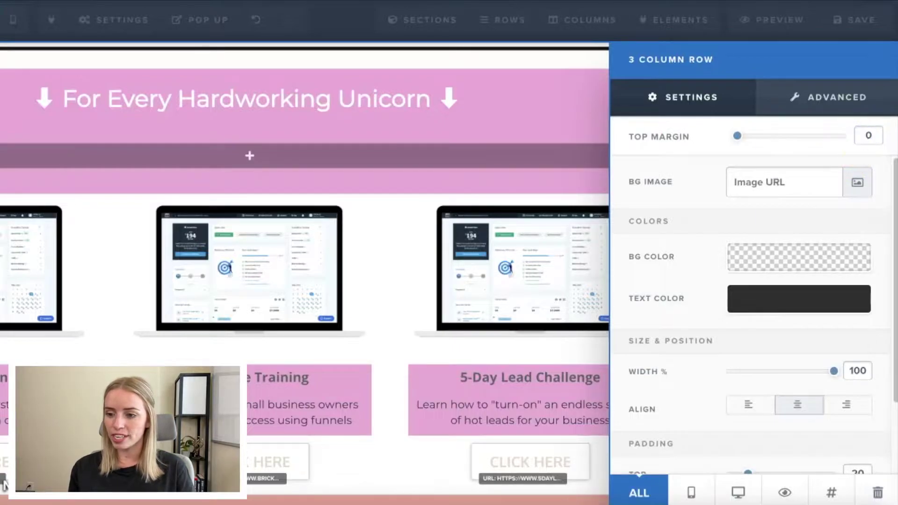
type("-20")
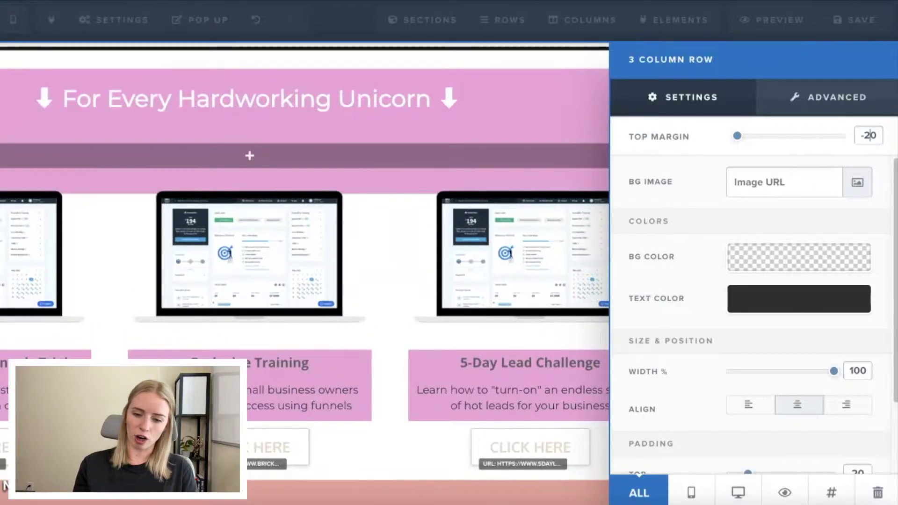
type("9")
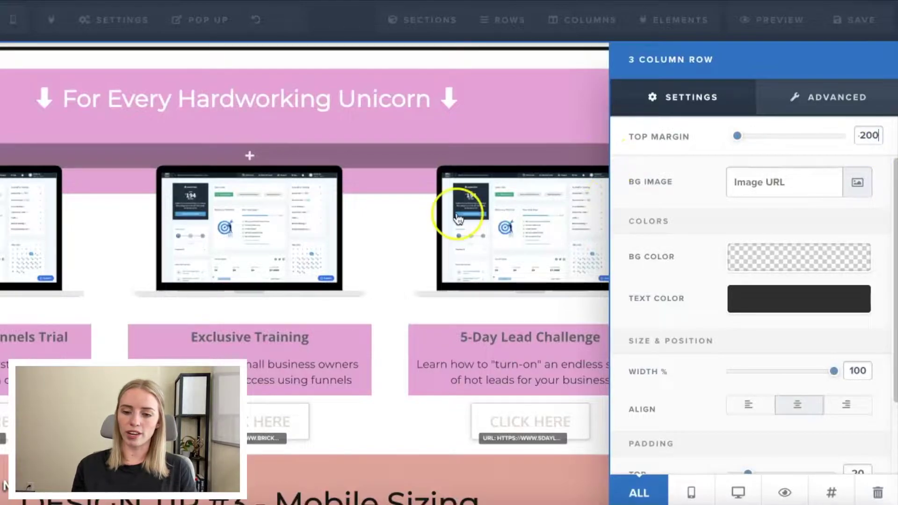
left_click(397, 240)
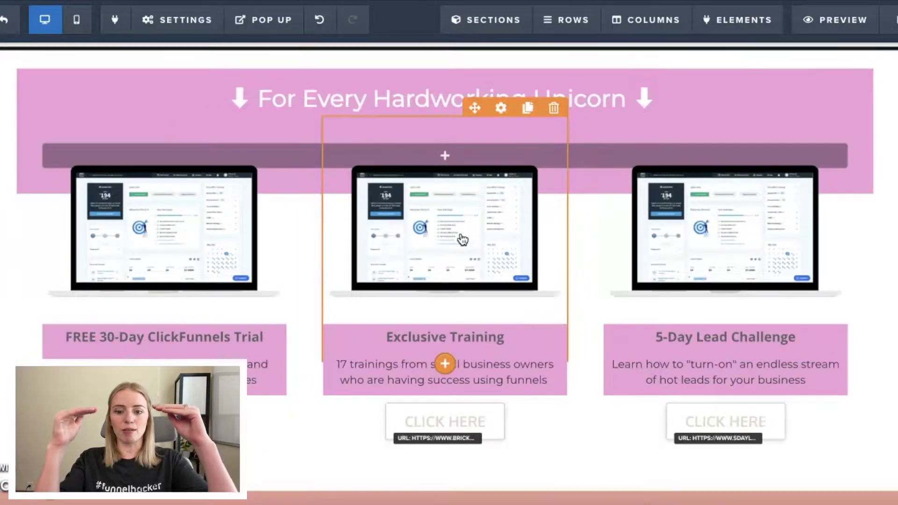
Step: Check the top margin in the settings of the three-column row in the first "For Every Hardworking Unicorn" example
scroll(768, 151, "up", 2)
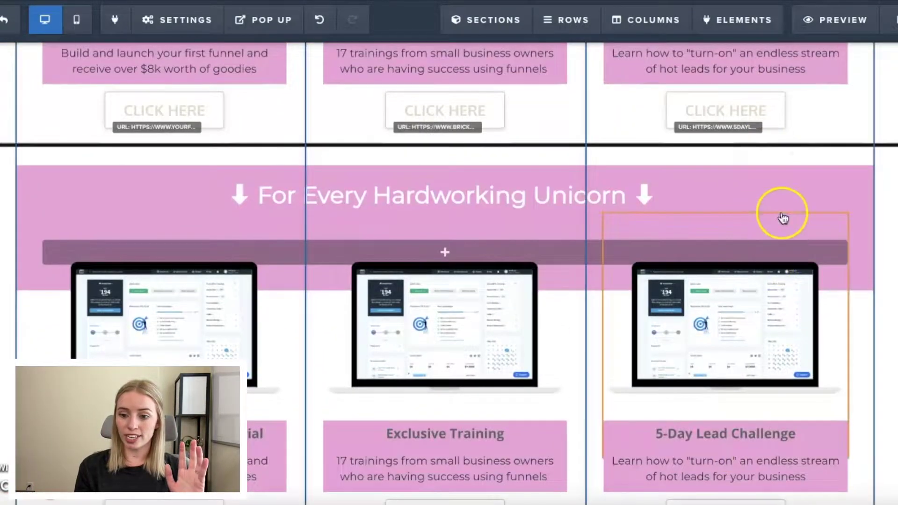
scroll(782, 215, "up", 5)
scroll(783, 217, "up", 20)
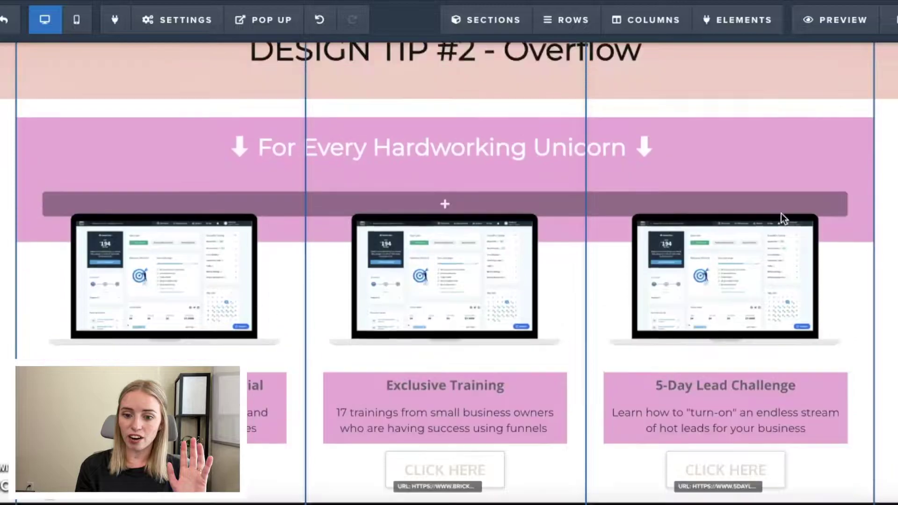
scroll(782, 217, "down", 20)
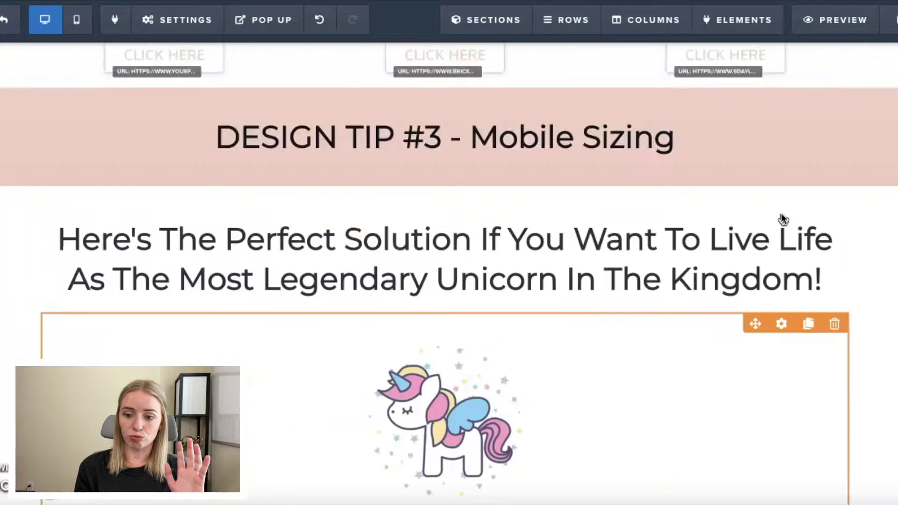
left_click(838, 140)
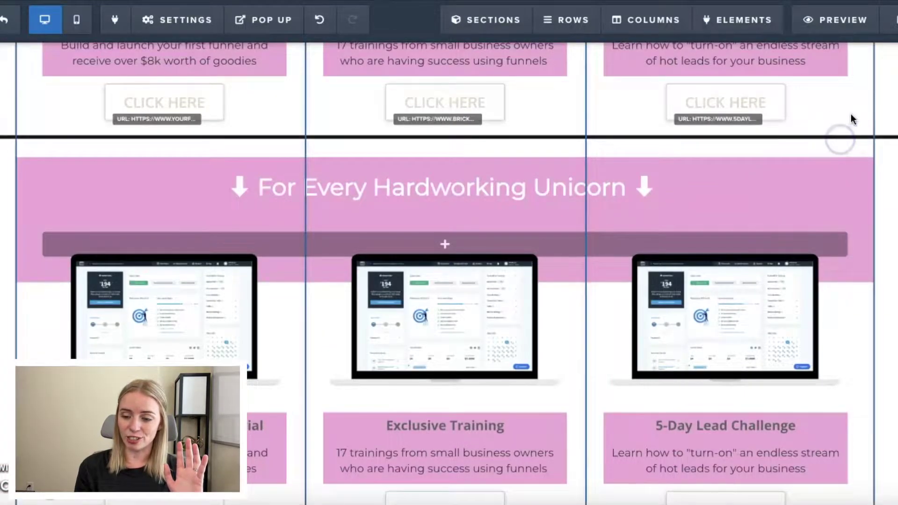
scroll(852, 120, "up", 10)
left_click(778, 46)
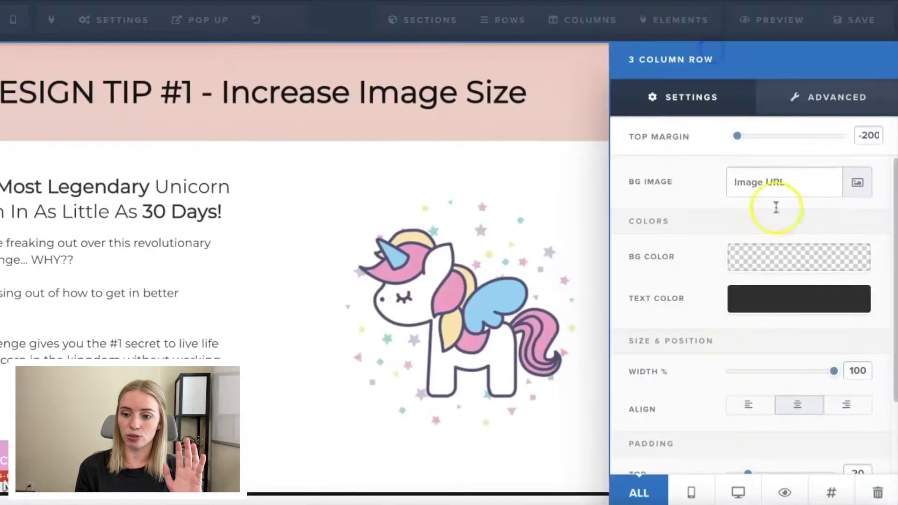
left_click(872, 134)
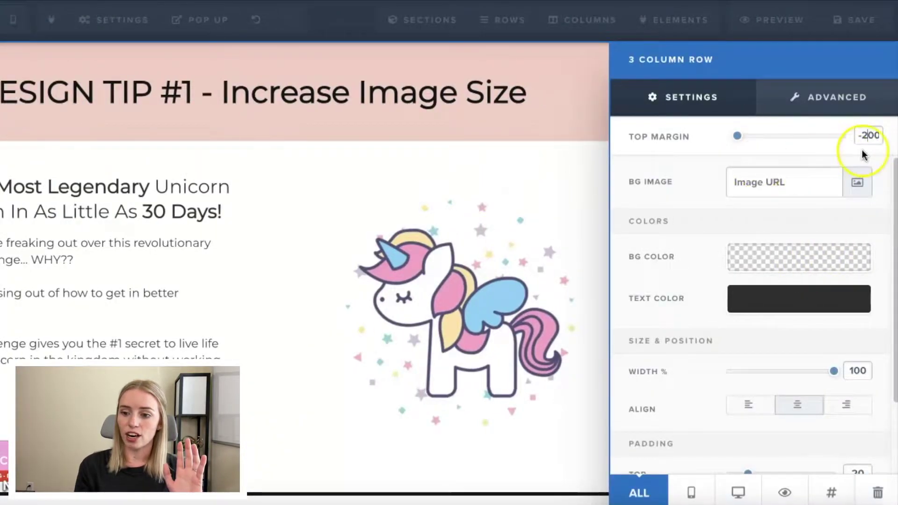
left_click(474, 146)
Step: Set the top margin of the three-column laptop row directly below "DESIGN TIP #2 - Overflow" to 0
scroll(475, 148, "down", 10)
scroll(475, 148, "up", 3)
scroll(475, 148, "up", 1)
left_click(742, 234)
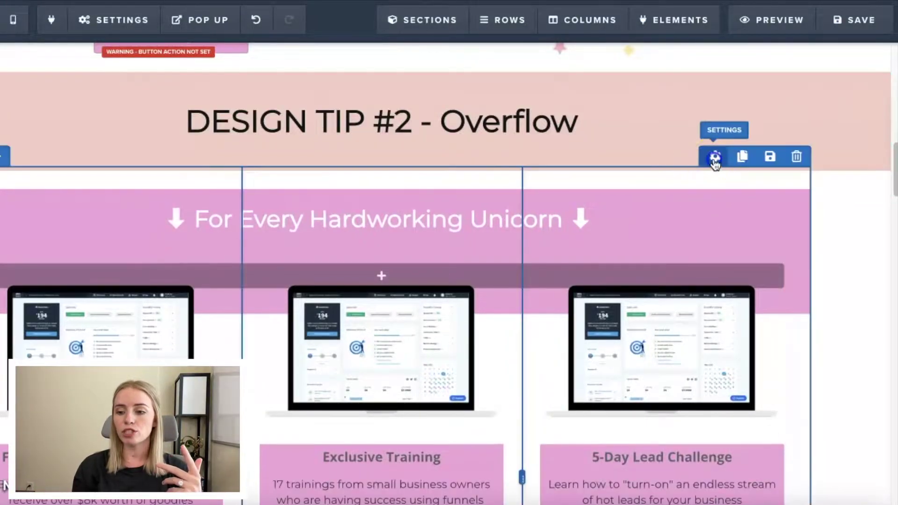
left_click(715, 157)
left_click(868, 135)
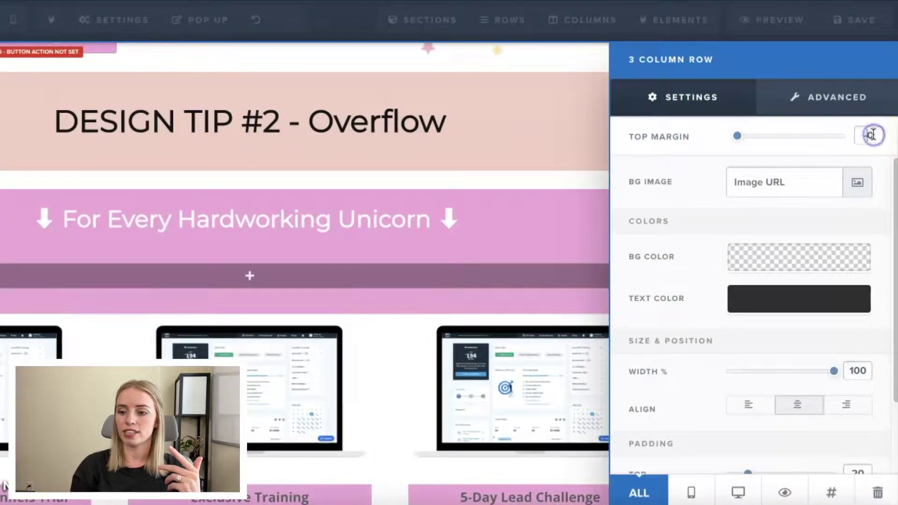
left_click(260, 251)
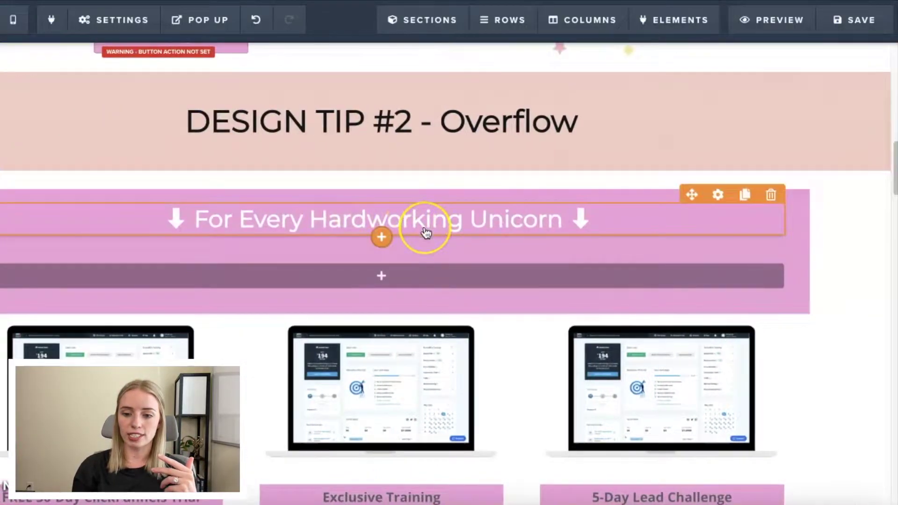
Step: Set the top margin of the three-column laptop row directly below "DESIGN TIP #2 - Overflow" to -200 and save the page
scroll(426, 233, "down", 10)
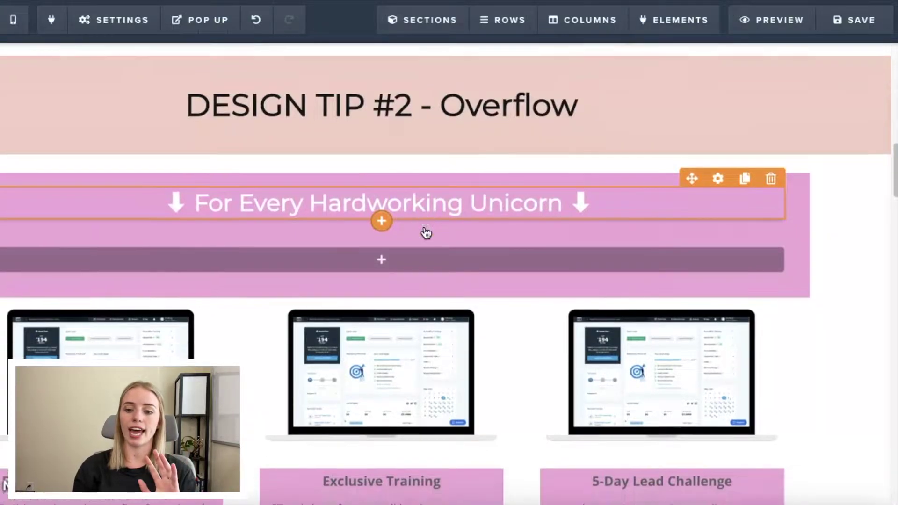
scroll(426, 232, "up", 8)
scroll(426, 233, "up", 2)
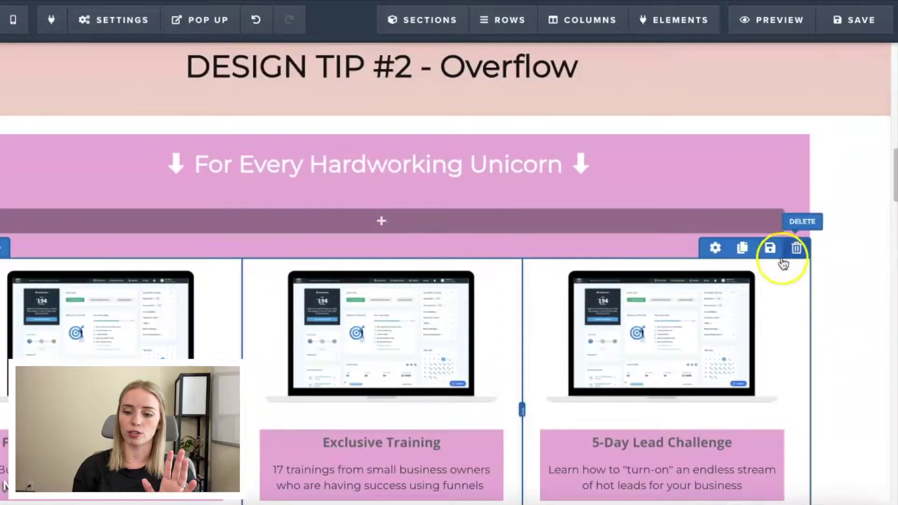
left_click(715, 246)
type("20")
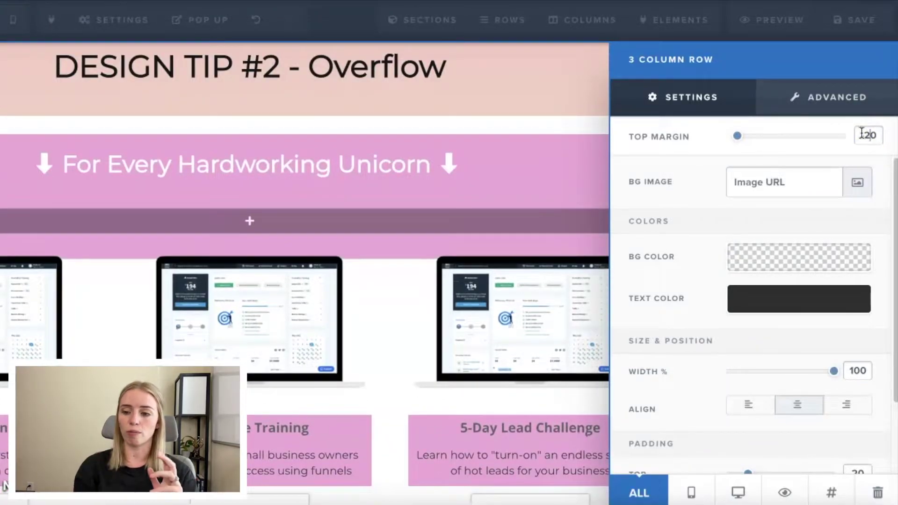
type("0")
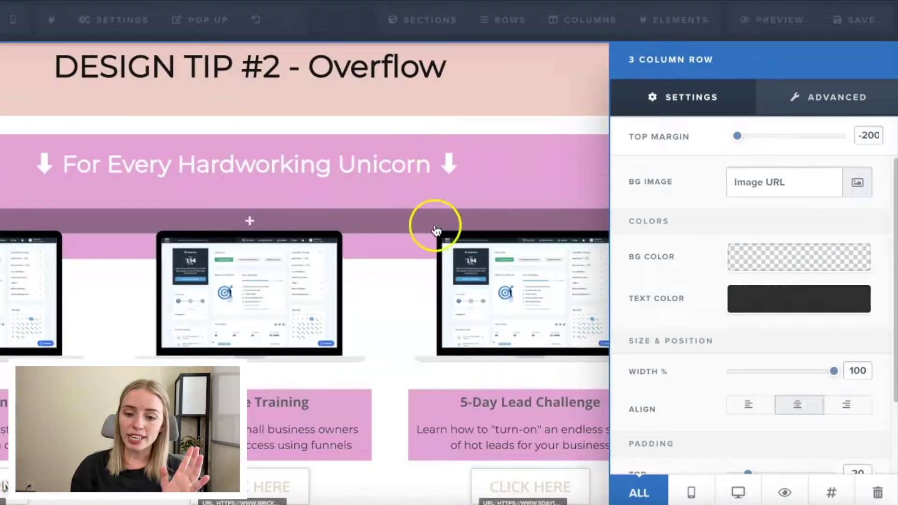
left_click(436, 230)
left_click(854, 21)
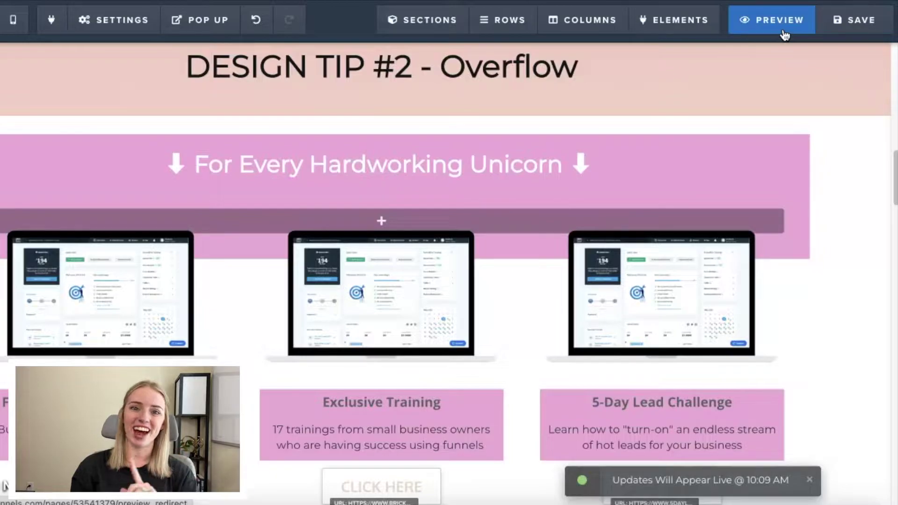
Step: Preview the page, inspect the laptop rows of the overflow examples, and return to the editor
left_click(783, 29)
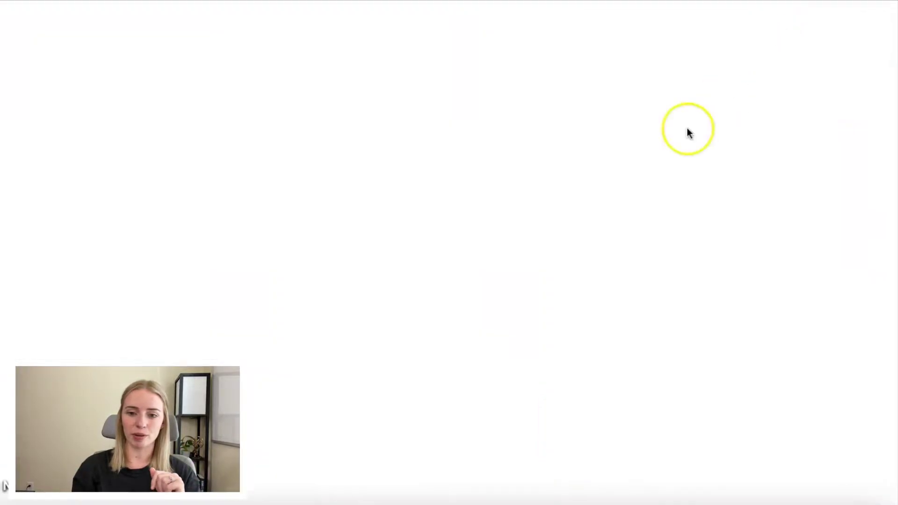
scroll(206, 260, "down", 10)
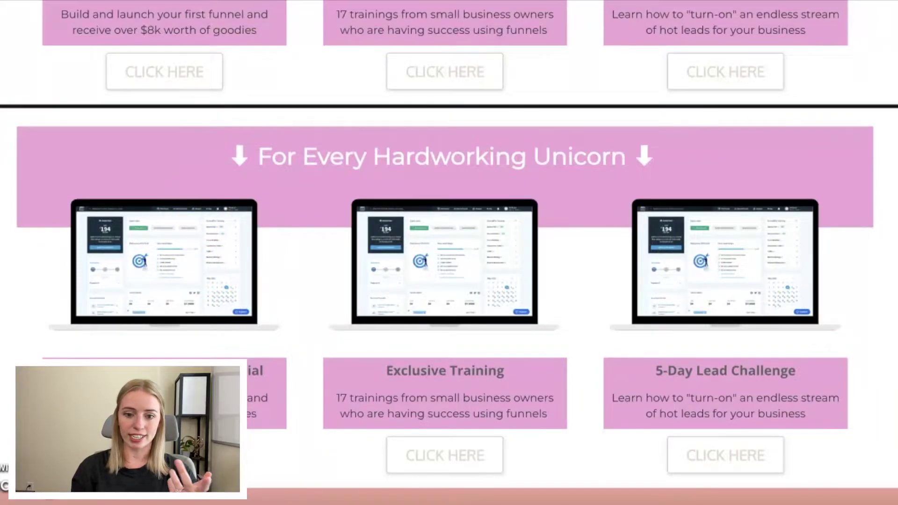
key("ctrl+shift+Tab")
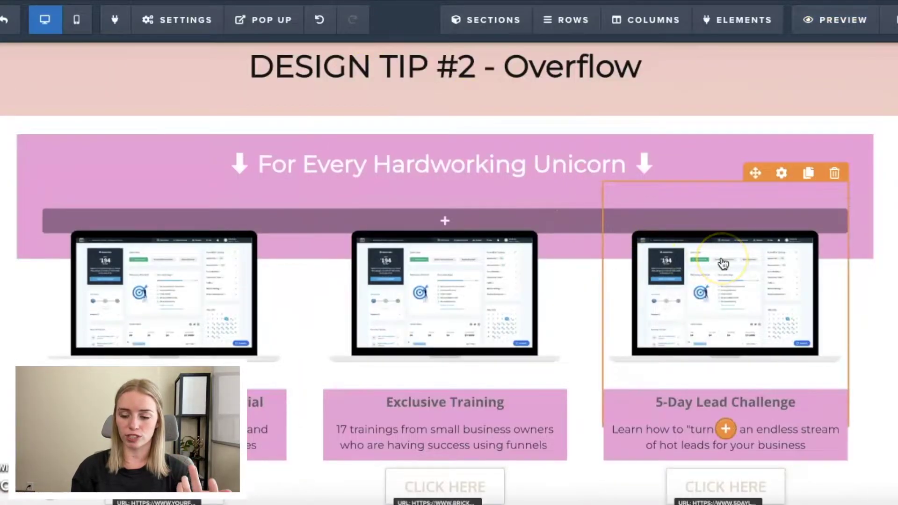
Step: Set the top margin of the three-column laptop row in the second "For Every Hardworking Unicorn" example to -0
scroll(723, 262, "down", 3)
scroll(742, 138, "up", 1)
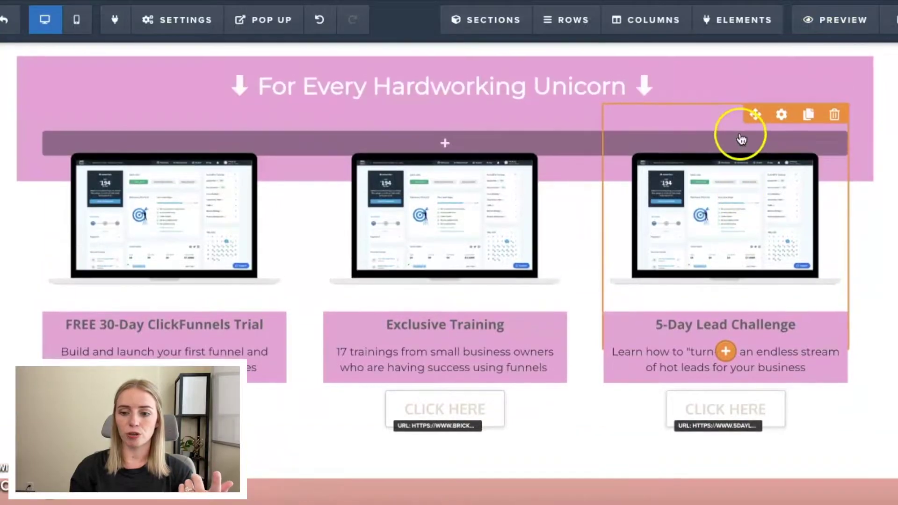
left_click(783, 49)
left_click(872, 136)
key("BackSpace")
key("BackSpace")
key("BackSpace")
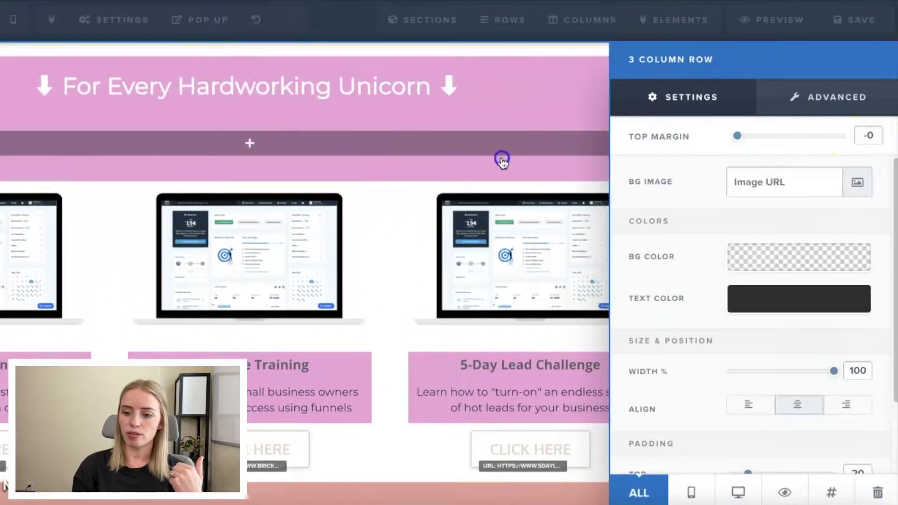
Step: Try a top margin of -100 on the laptop image above "5-Day Lead Challenge" in the second example
left_click(501, 157)
left_click(717, 137)
left_click(868, 135)
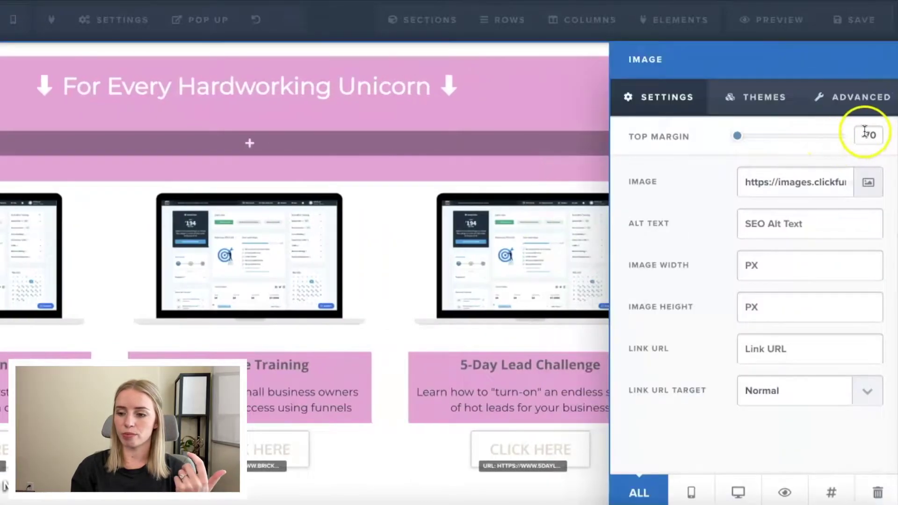
key("BackSpace")
key("BackSpace")
type("-100")
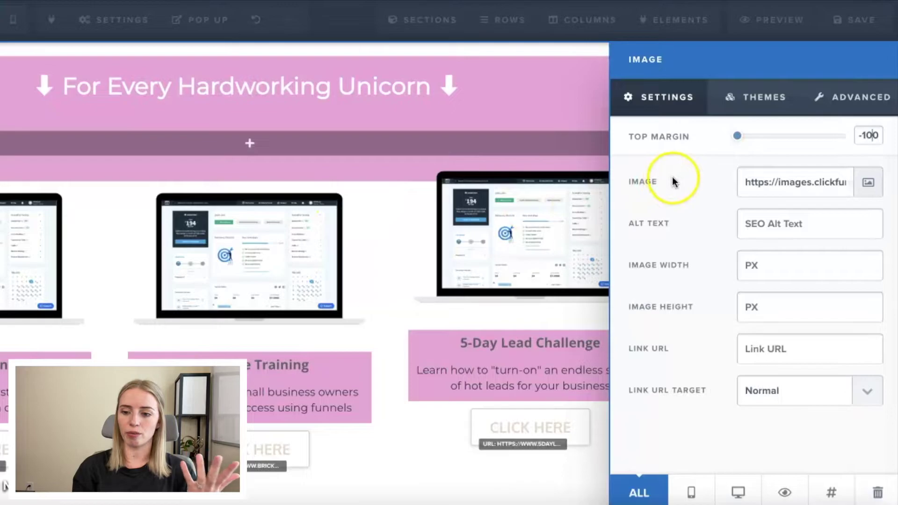
Step: Set the top margin of the "5-Day Lead Challenge" laptop image back to -70 and close its settings
key("BackSpace")
key("BackSpace")
key("BackSpace")
key("BackSpace")
type("-70")
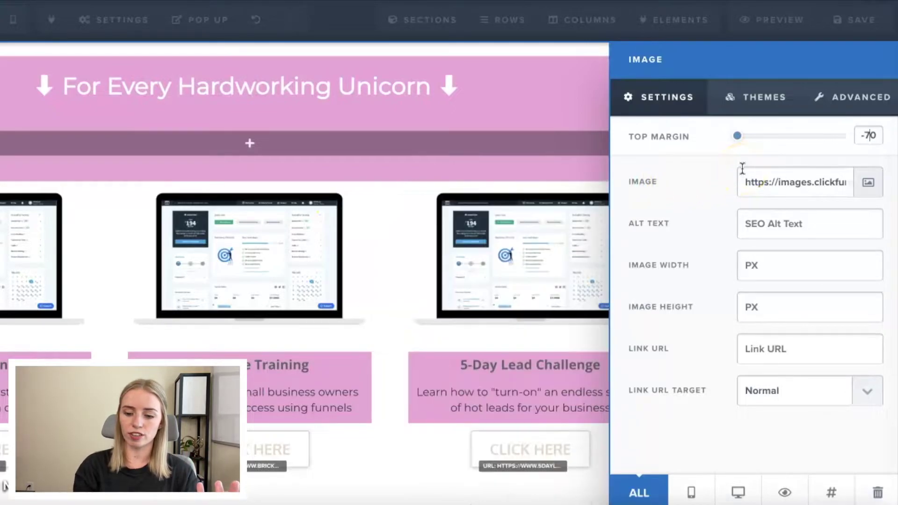
left_click(338, 264)
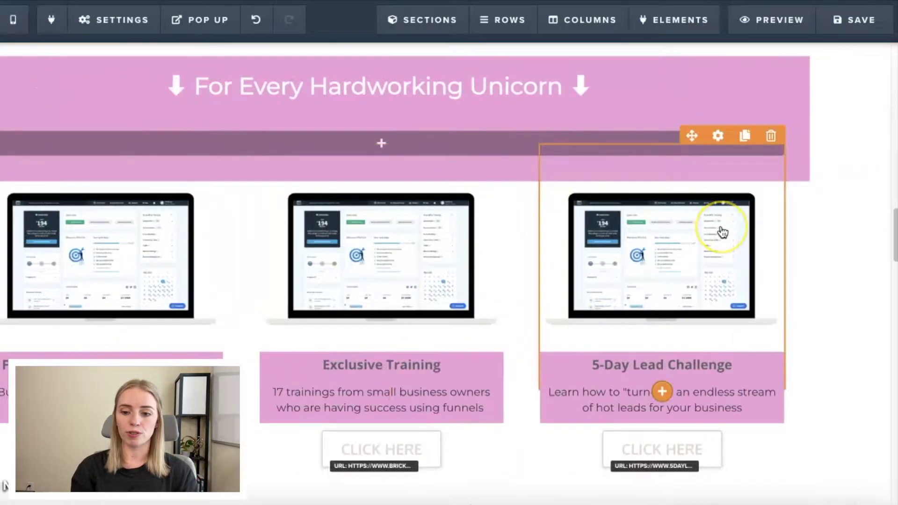
Step: Look over the "DESIGN TIP #3 - Mobile Sizing" section in the preview and in the editor
scroll(720, 231, "up", 2)
left_click(877, 124)
left_click(694, 104)
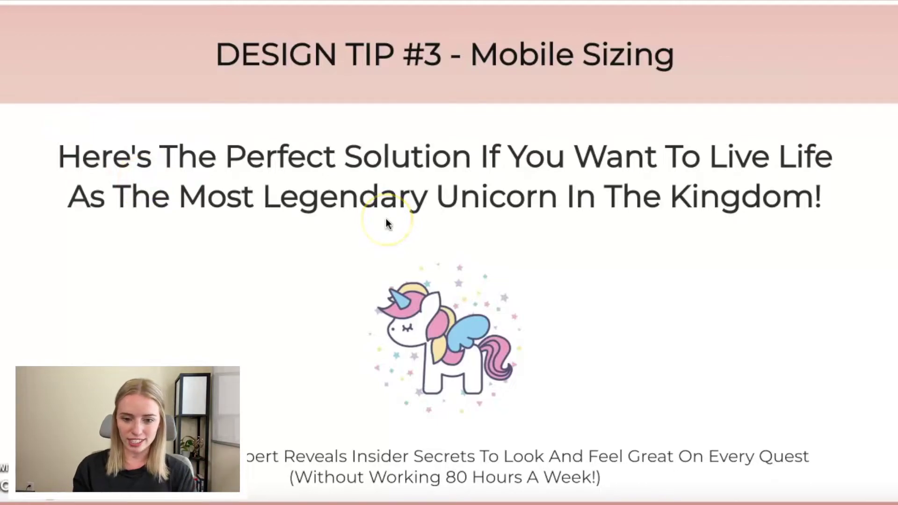
scroll(386, 224, "down", 1)
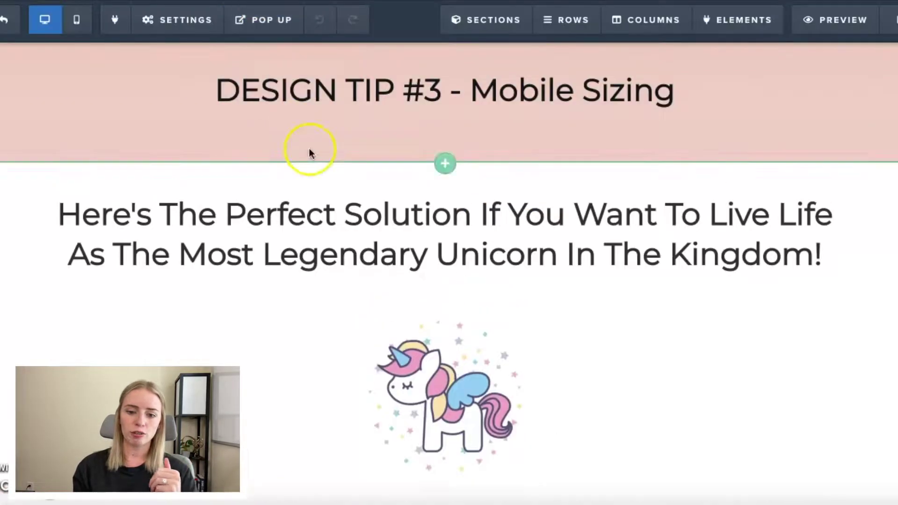
scroll(322, 164, "down", 3)
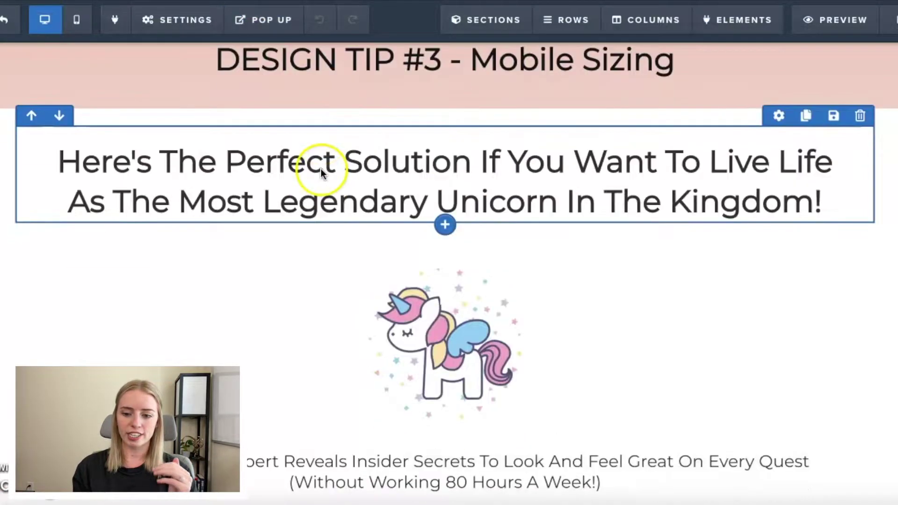
Step: Switch to the mobile view and examine the headline, unicorn image and subheadline of the Mobile Sizing section
left_click(77, 28)
scroll(489, 187, "down", 3)
scroll(489, 187, "down", 10)
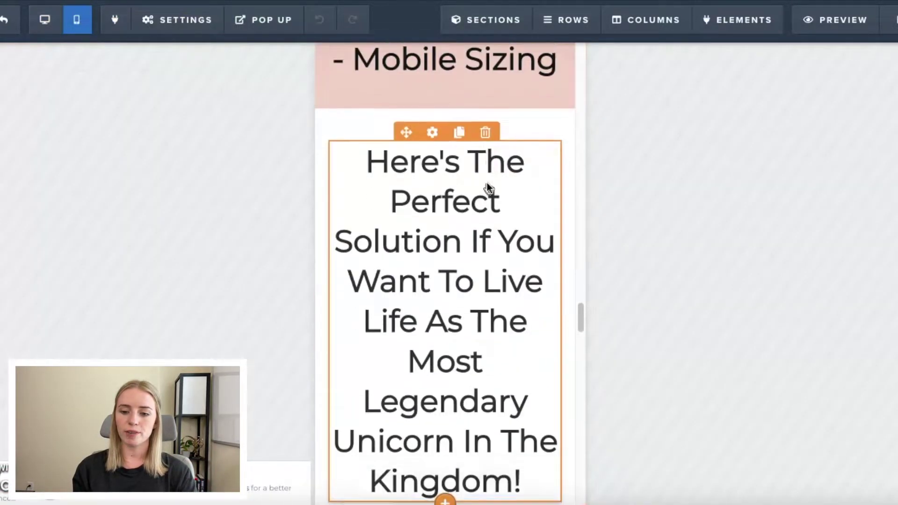
scroll(487, 187, "down", 1)
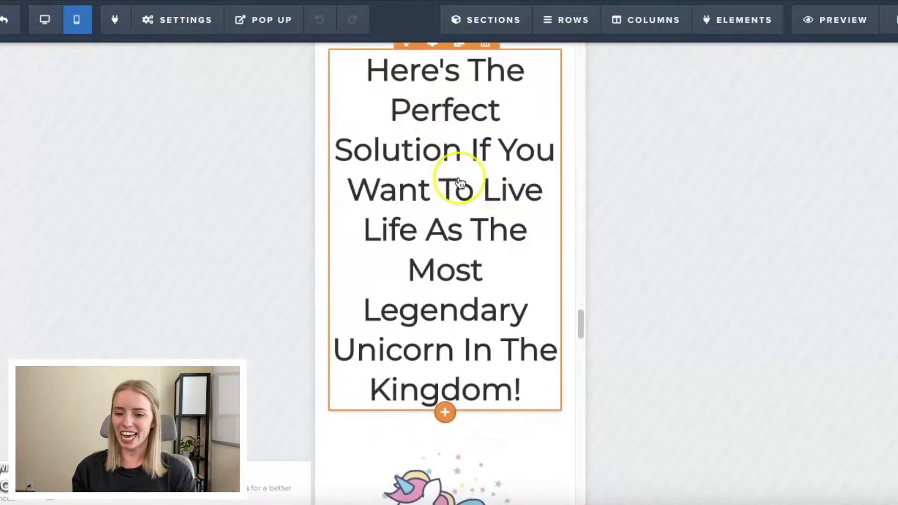
scroll(461, 183, "down", 2)
scroll(461, 183, "up", 3)
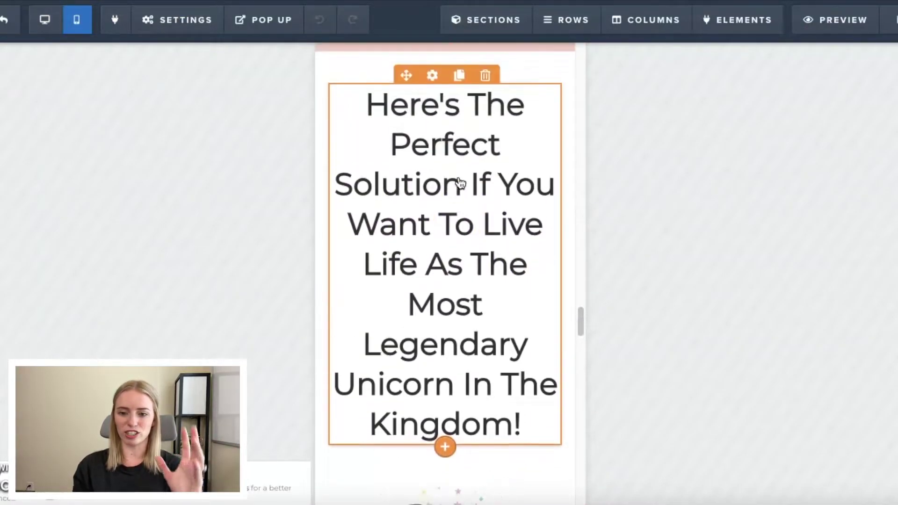
scroll(461, 183, "down", 9)
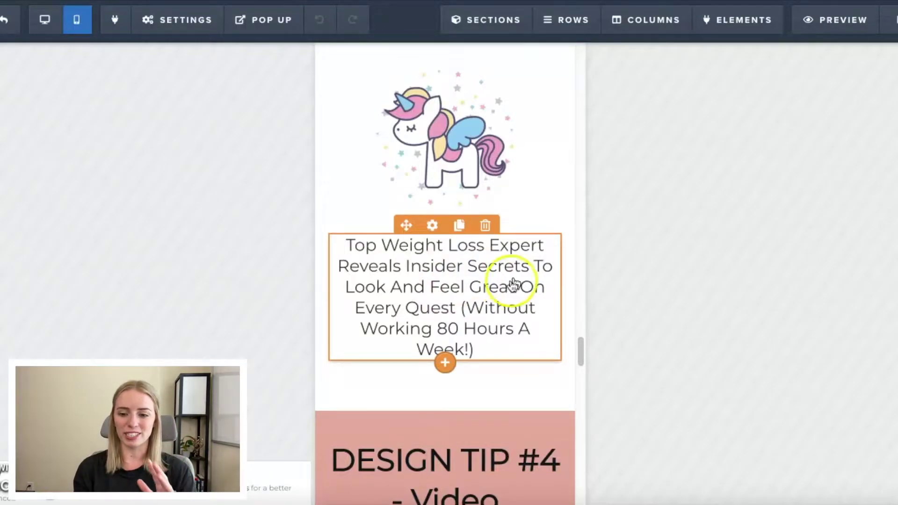
Step: Shrink the general font size of the "Here's The Perfect Solution" headline and check it in the desktop view
scroll(516, 281, "up", 6)
left_click(432, 233)
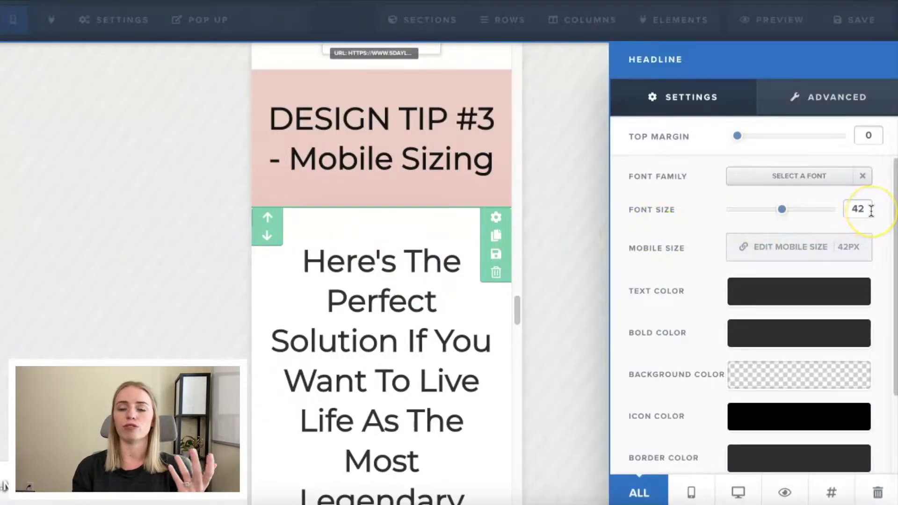
left_click_drag(781, 209, 736, 219)
left_click(341, 22)
left_click(45, 21)
left_click(329, 134)
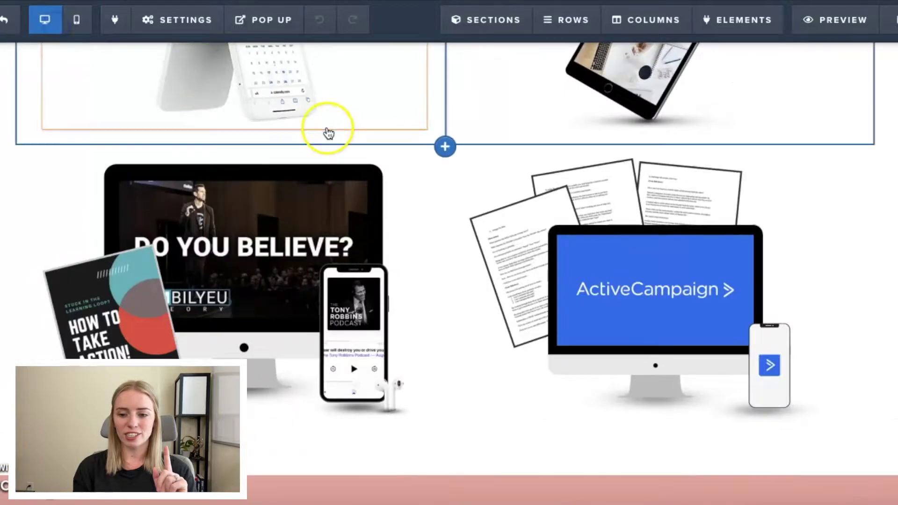
scroll(329, 134, "up", 15)
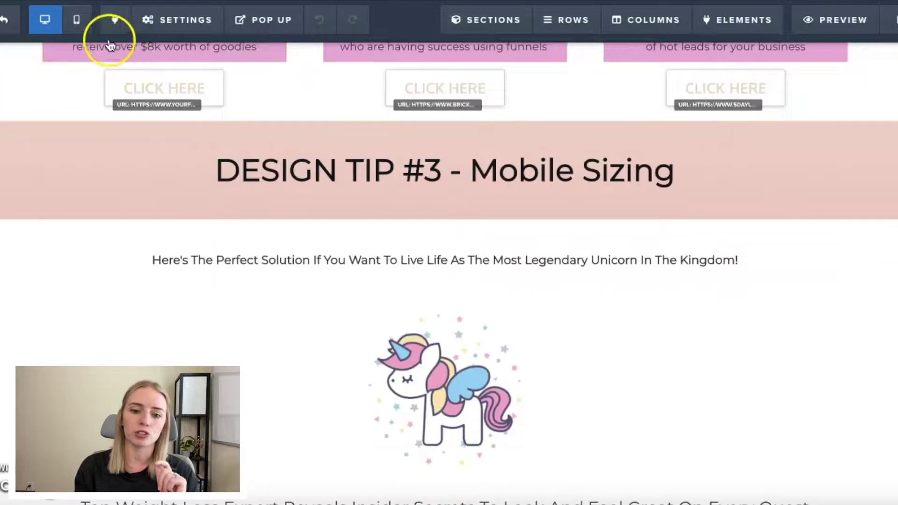
Step: Return to the mobile view and set the general font size of the "Here's The Perfect Solution" headline to 42
left_click(77, 20)
scroll(406, 204, "down", 20)
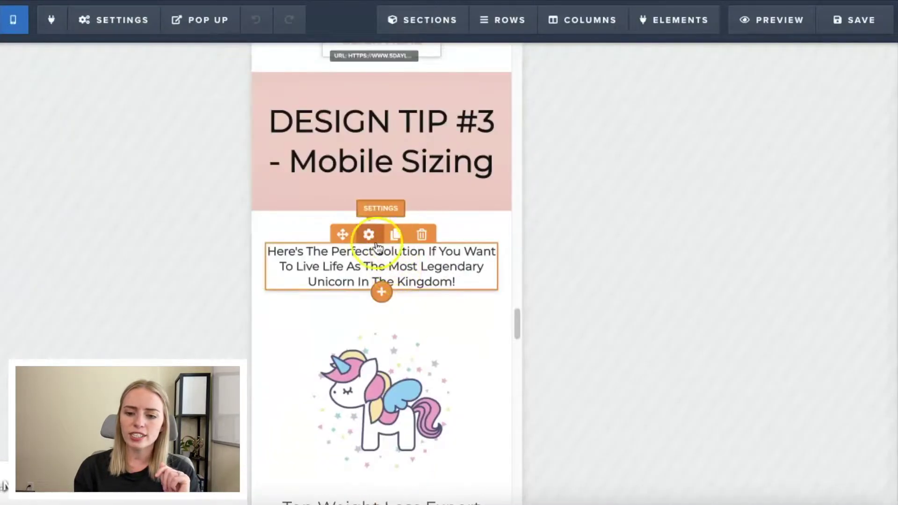
left_click(370, 239)
left_click_drag(740, 214, 782, 210)
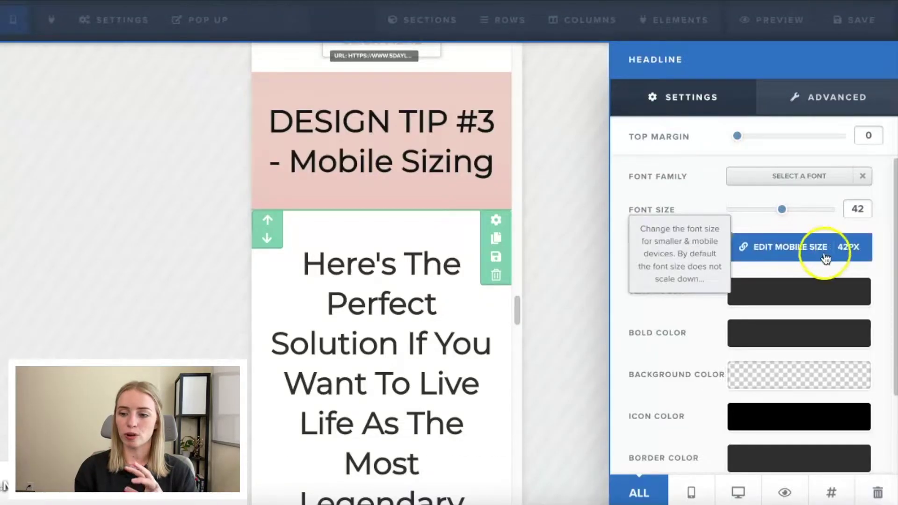
Step: Give the "Here's The Perfect Solution" headline a separate mobile size, trying 25px and settling on 17px
left_click(849, 258)
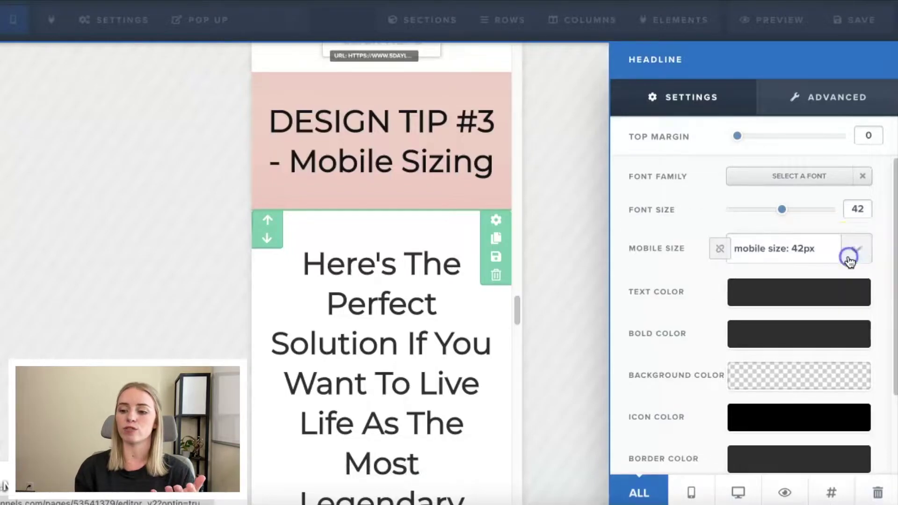
left_click(849, 255)
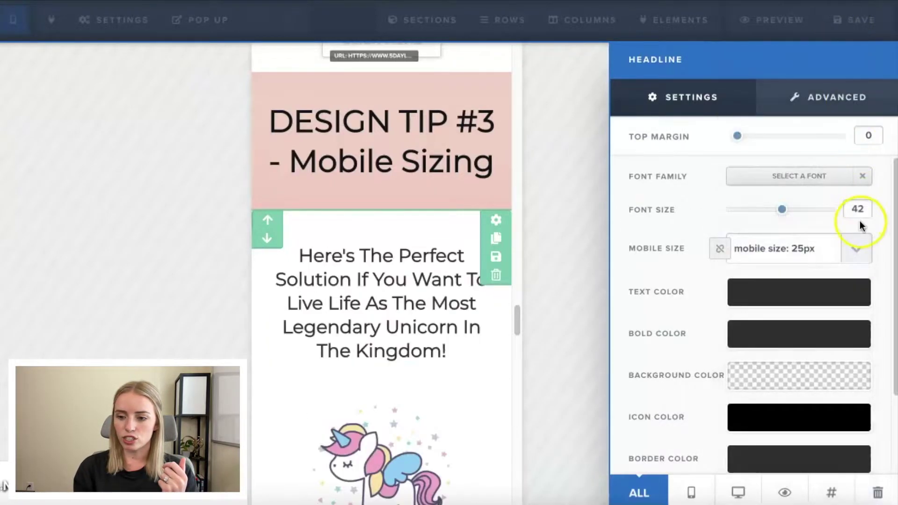
left_click(854, 251)
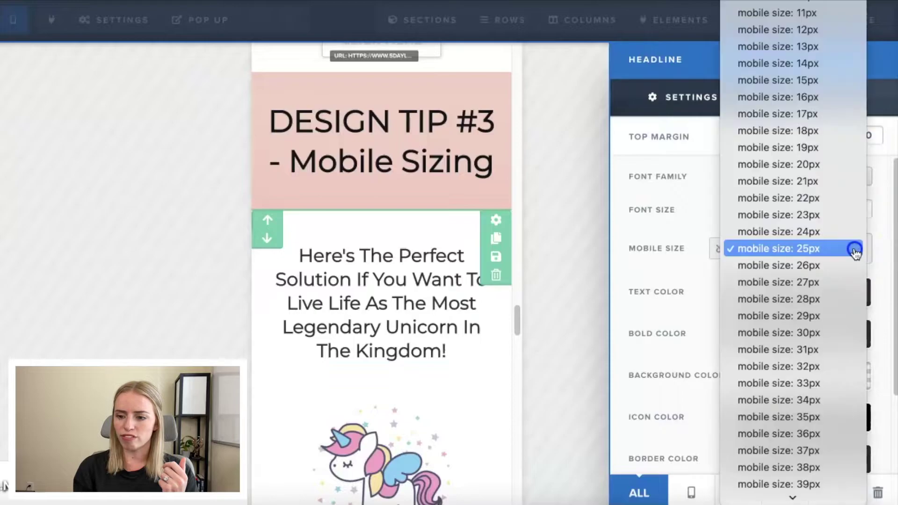
left_click(805, 117)
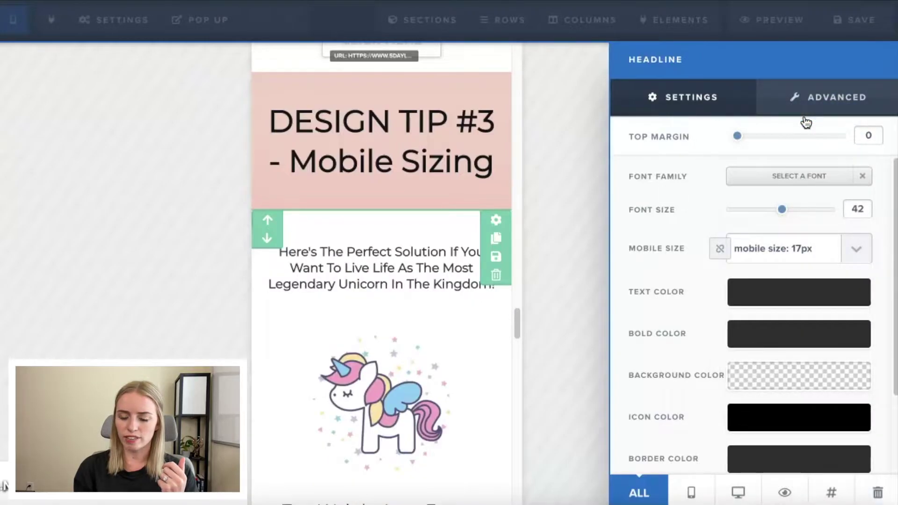
left_click(457, 297)
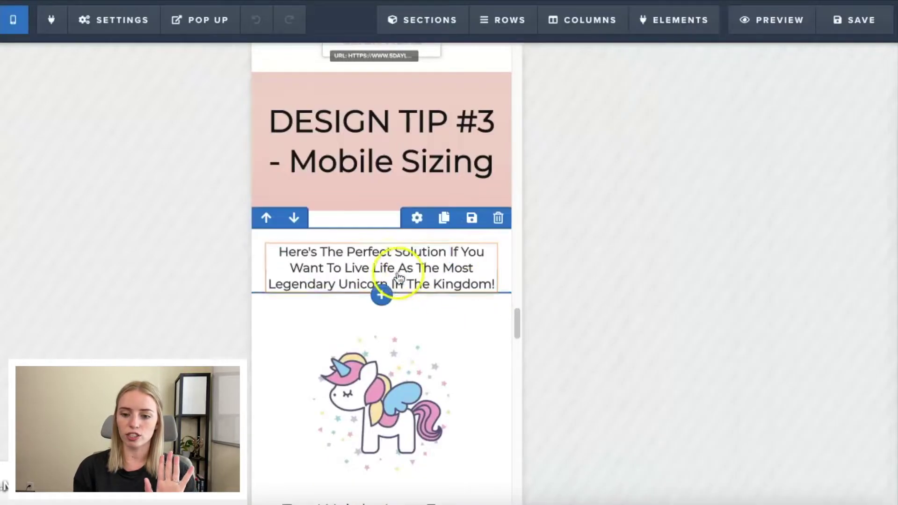
Step: Check the "Here's The Perfect Solution" headline in the desktop view and switch back to the mobile view
left_click(4, 28)
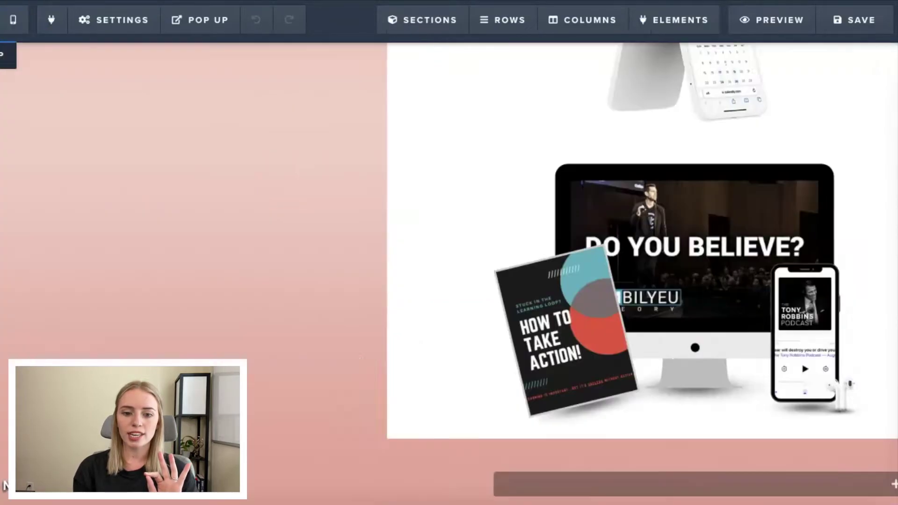
scroll(376, 127, "up", 15)
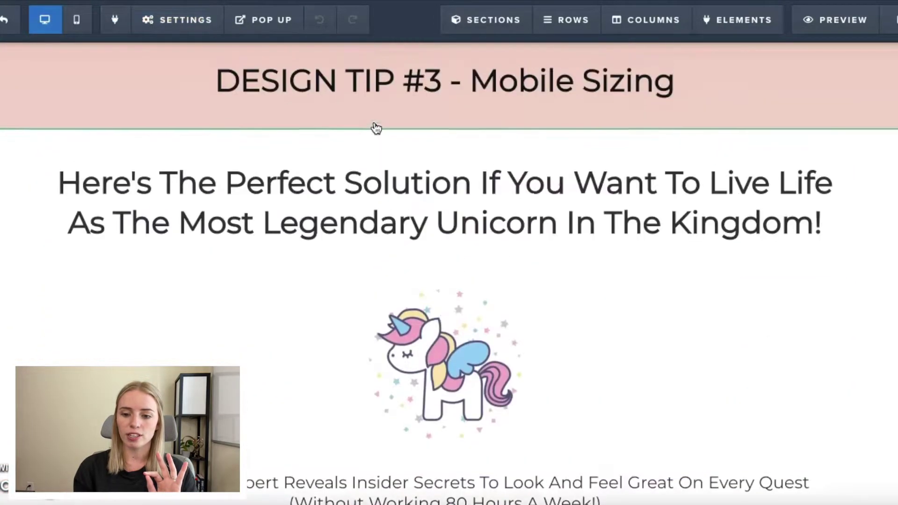
left_click(353, 196)
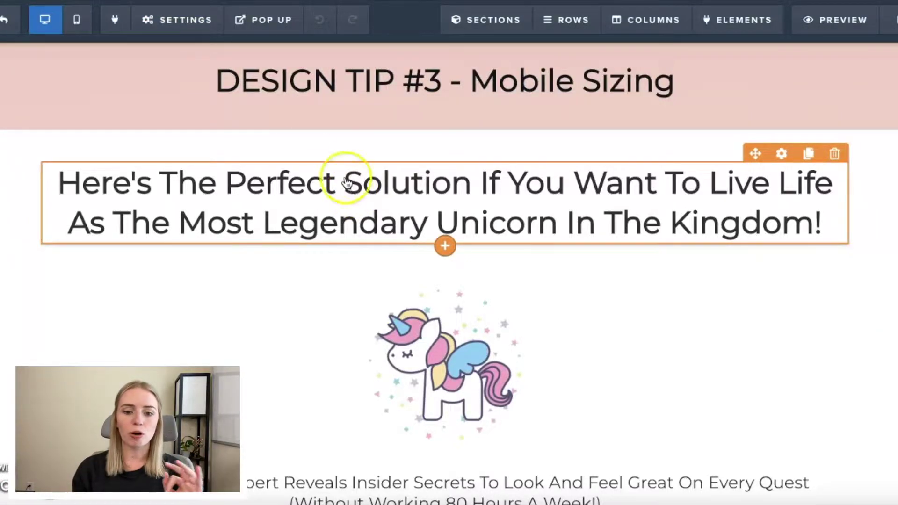
left_click(77, 20)
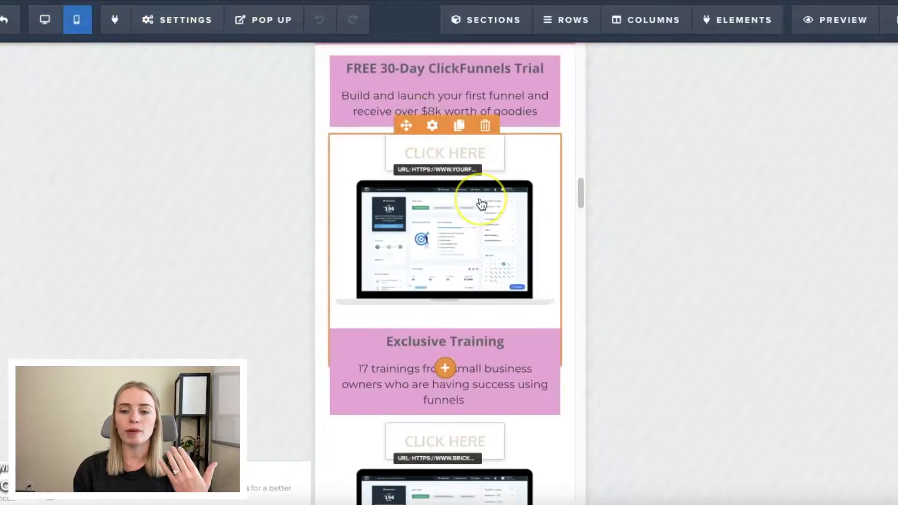
Step: Give the "Top Weight Loss Expert" sub-headline below the unicorn a separate mobile size, trying 18px and settling on 17px
scroll(481, 201, "down", 15)
scroll(480, 205, "down", 3)
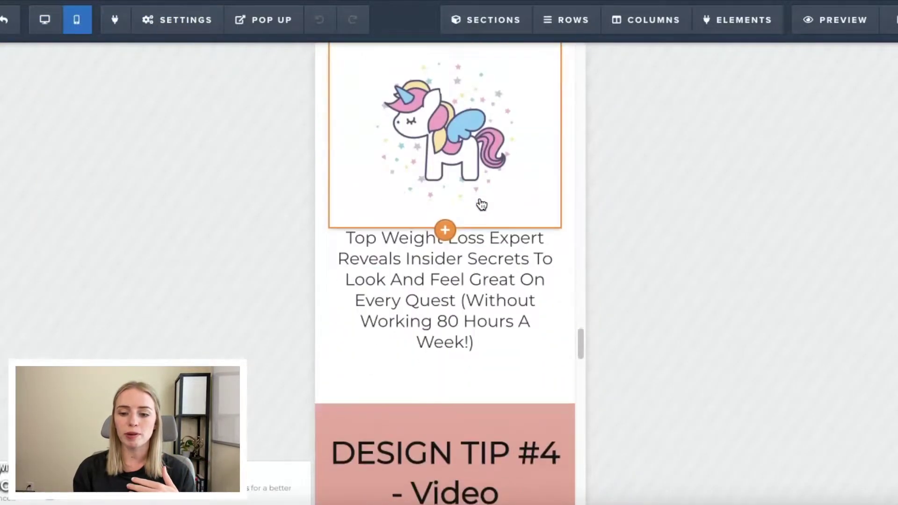
left_click(436, 217)
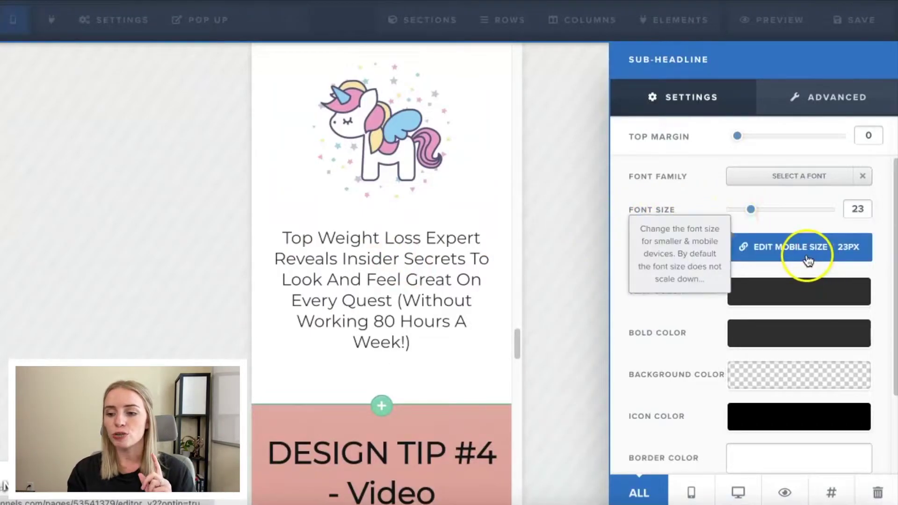
left_click(847, 253)
left_click(851, 252)
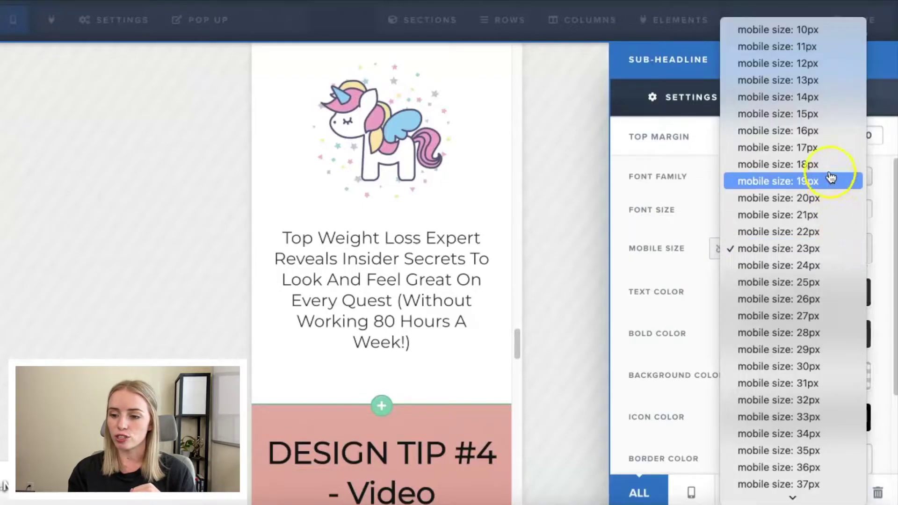
left_click(828, 166)
left_click(855, 244)
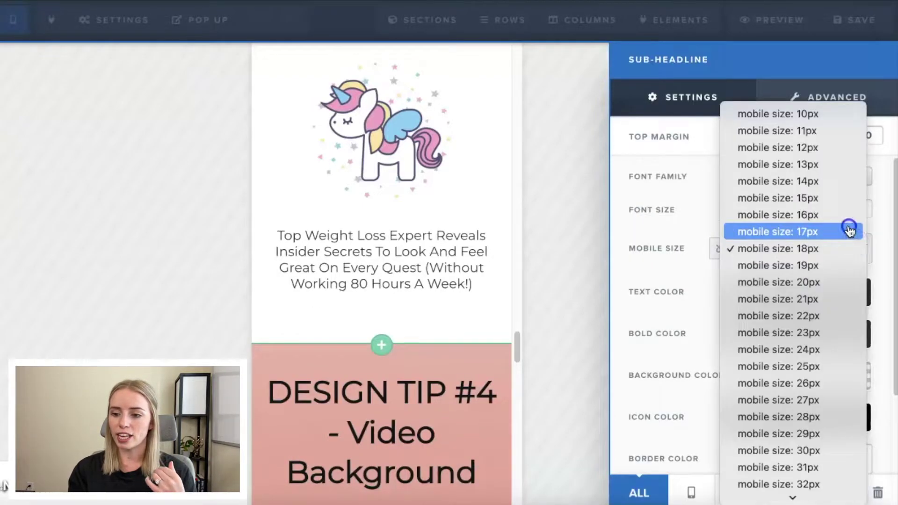
left_click(849, 231)
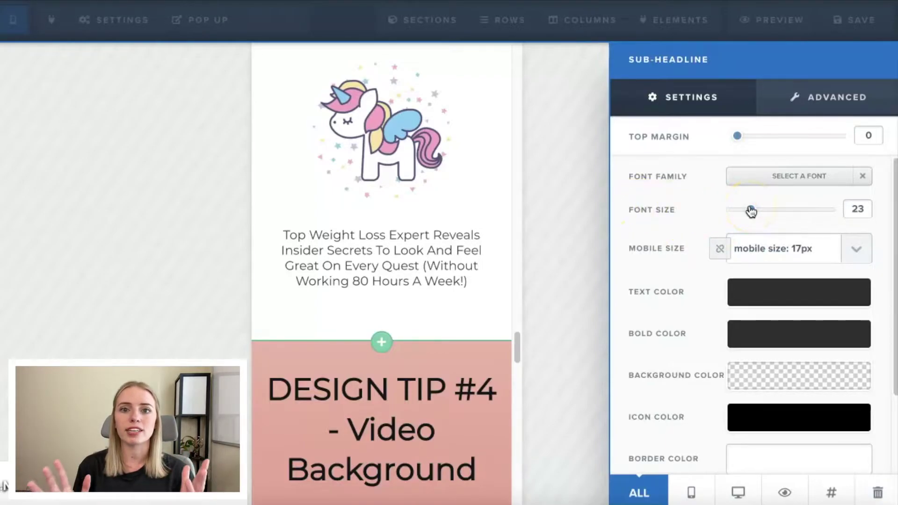
left_click(417, 206)
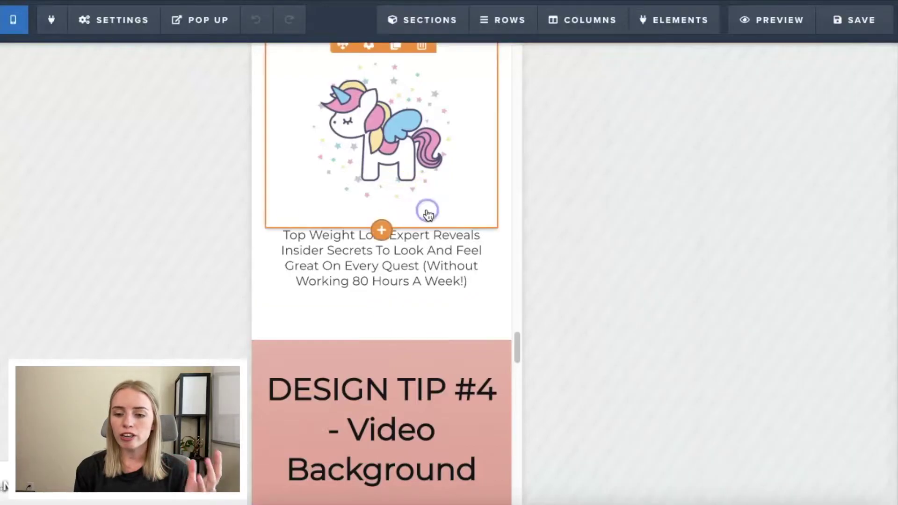
Step: Examine the unicorn image's desktop-only and mobile-only visibility options in its settings, then close them
scroll(425, 209, "up", 3)
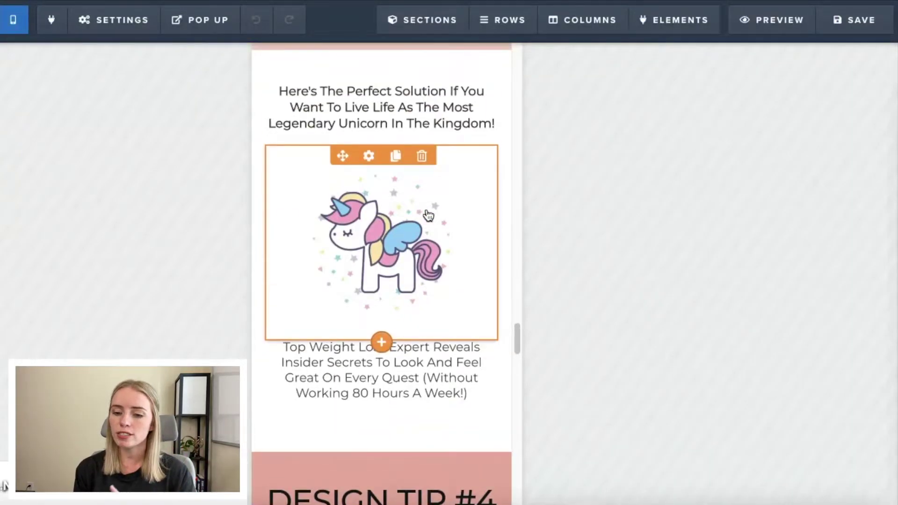
left_click(369, 156)
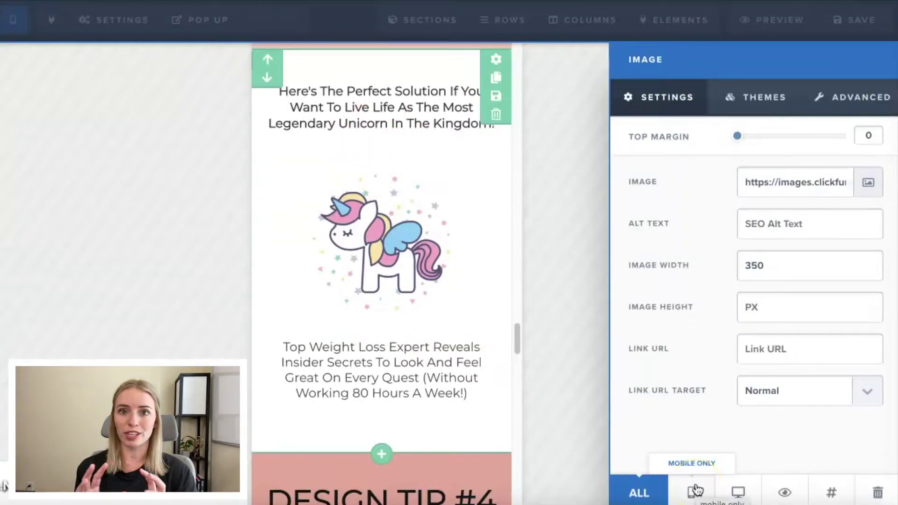
left_click(738, 490)
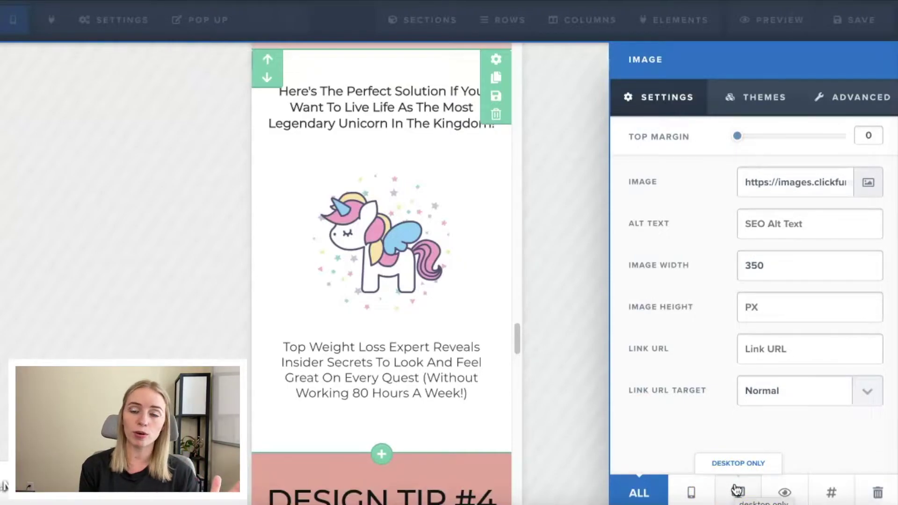
left_click(684, 488)
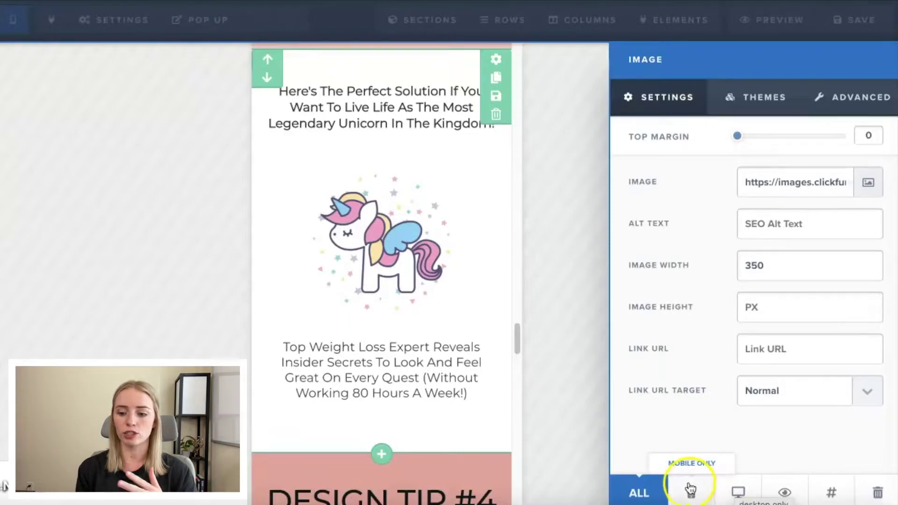
left_click(452, 321)
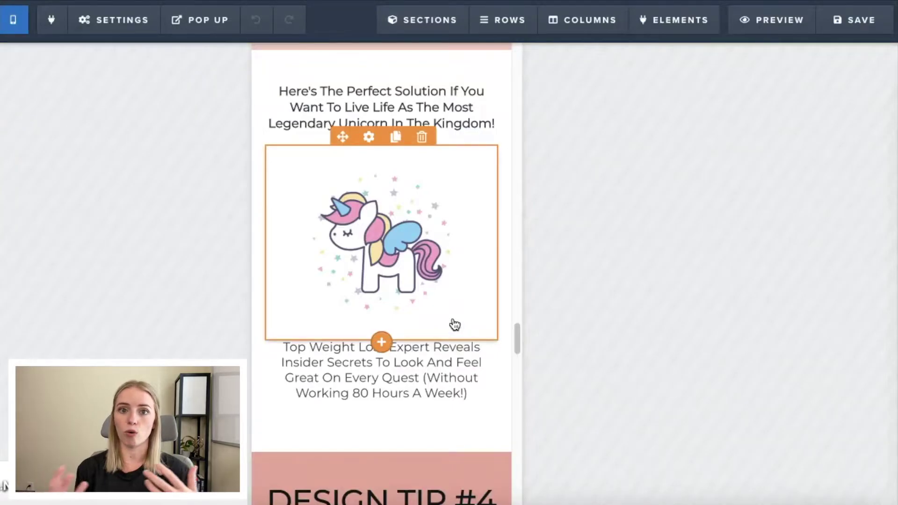
left_click(394, 236)
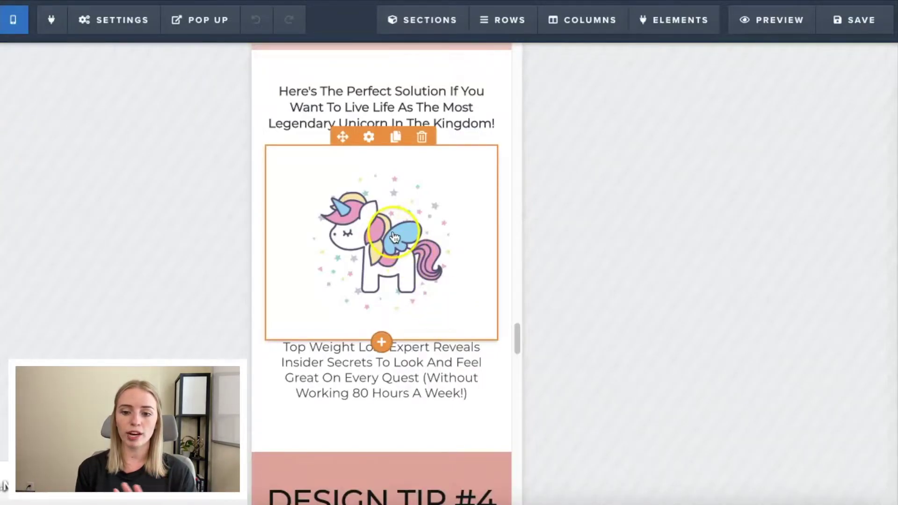
Step: Switch to the desktop view and check the headline and unicorn image in the Design Tip #3 section
left_click(187, 77)
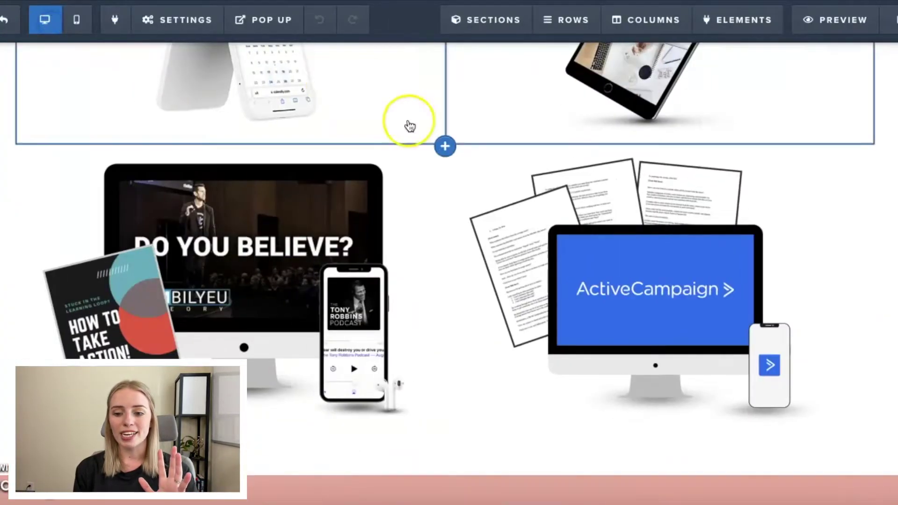
scroll(416, 129, "up", 15)
scroll(418, 130, "up", 8)
scroll(417, 130, "down", 3)
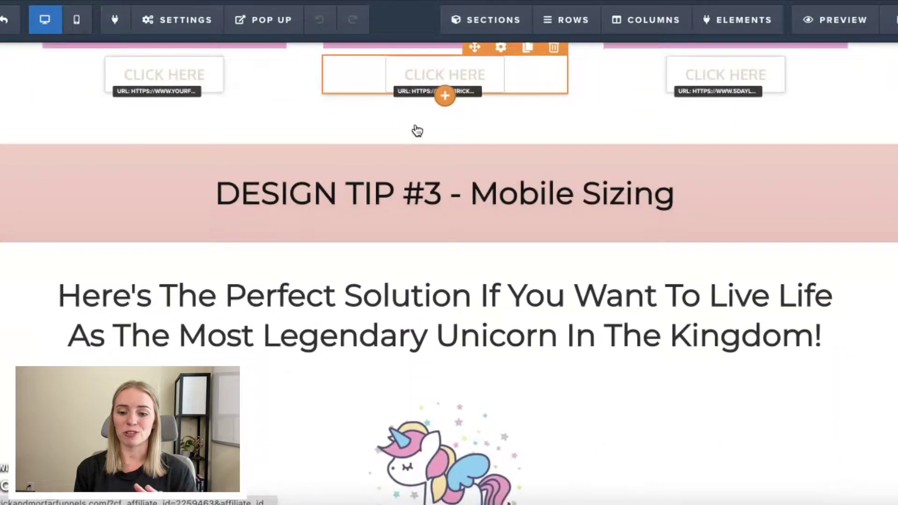
left_click(488, 328)
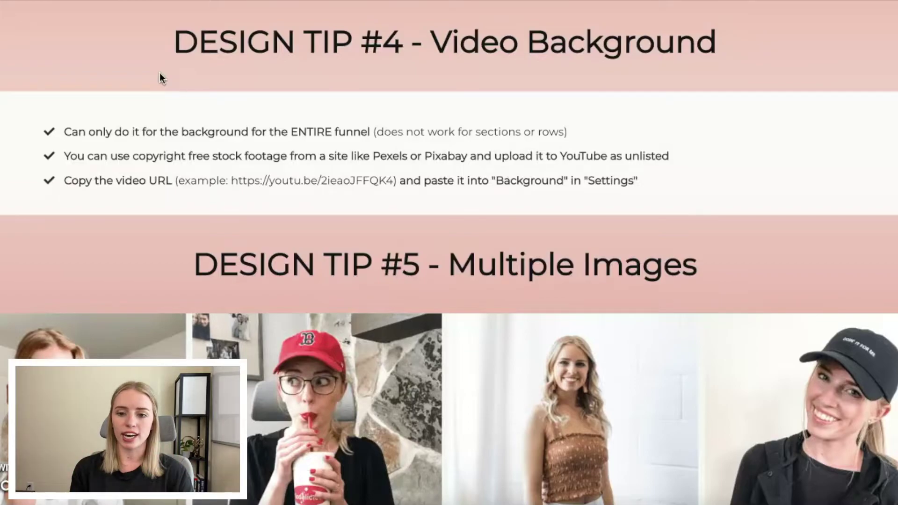
Step: Examine the background behind the Design Tip #2 and #3 headings on the previewed page
scroll(441, 183, "up", 15)
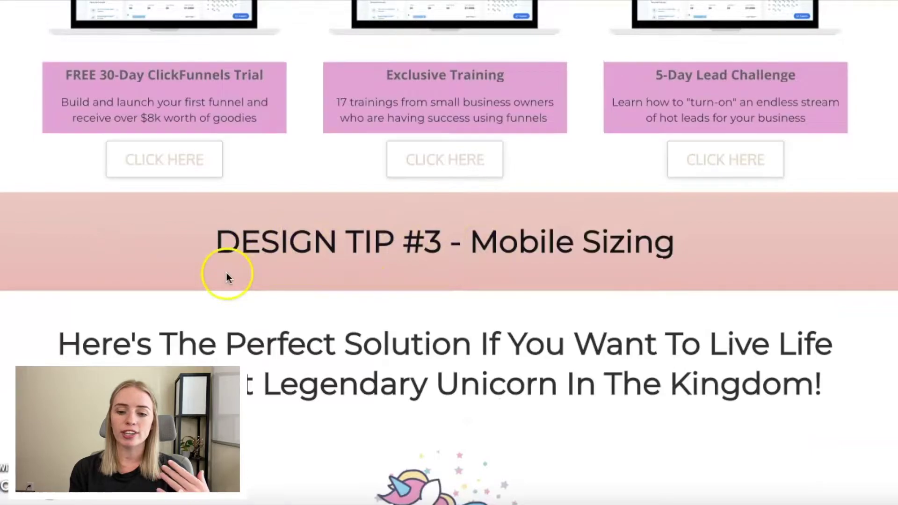
scroll(335, 256, "up", 15)
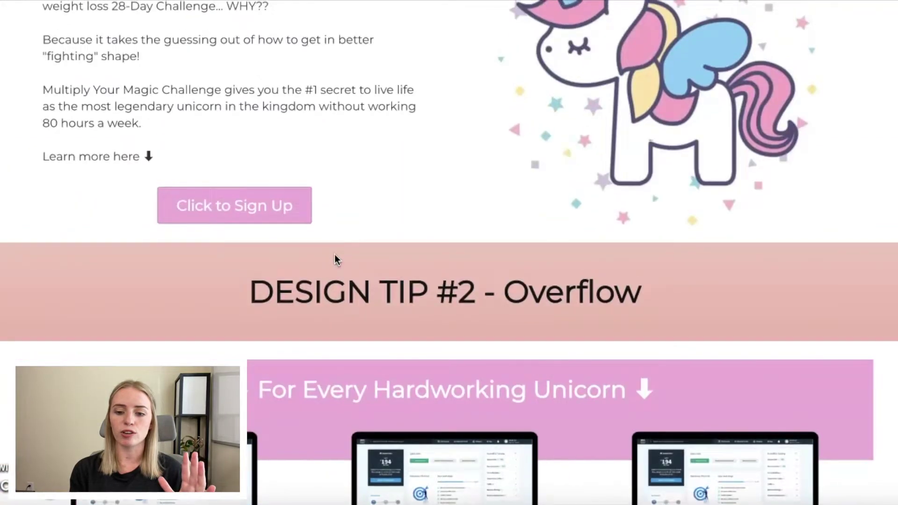
scroll(402, 285, "down", 10)
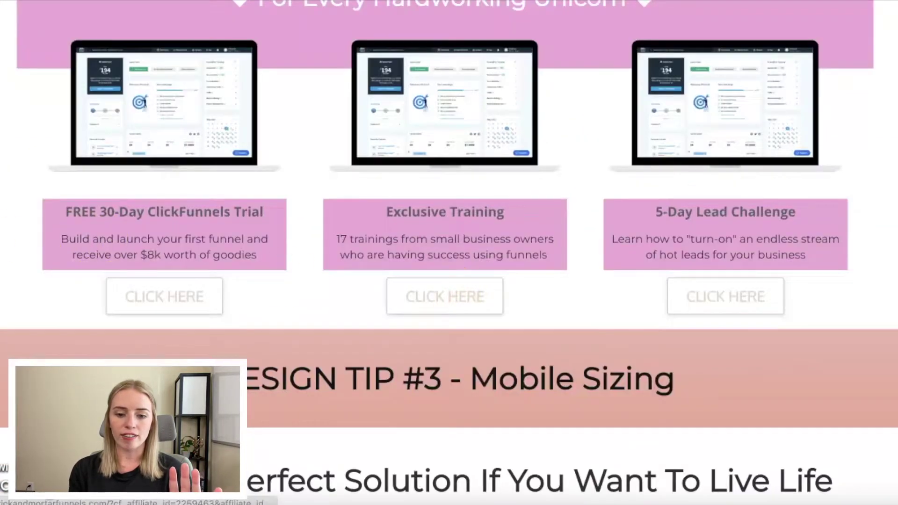
scroll(4, 186, "down", 15)
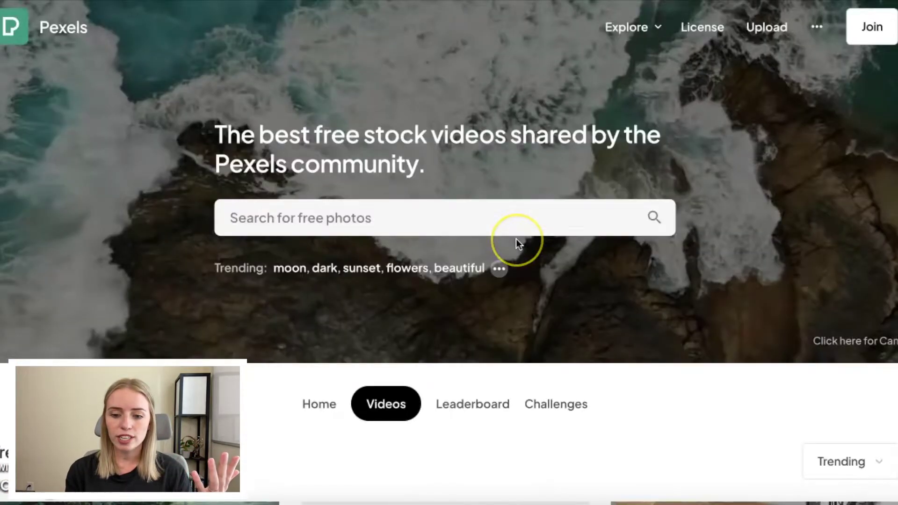
Step: View the Pexels free stock videos page as a source of background footage
scroll(515, 238, "down", 1)
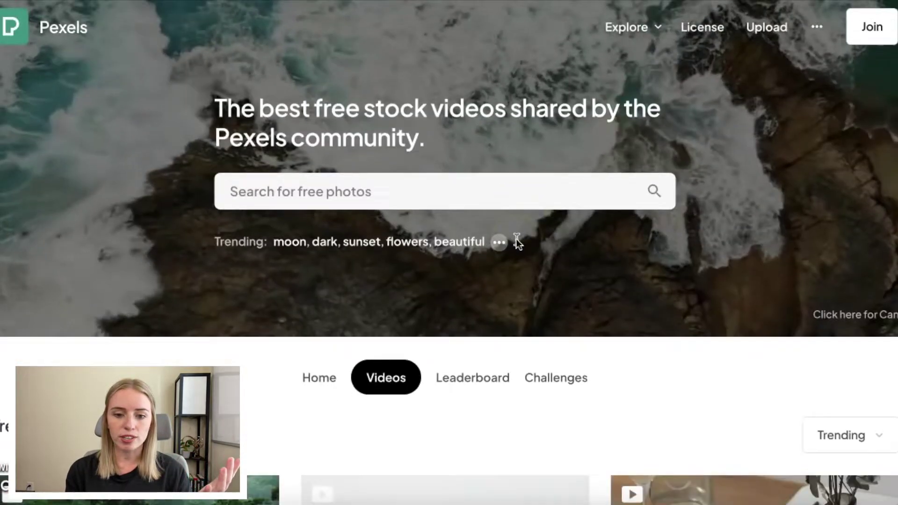
scroll(516, 241, "up", 1)
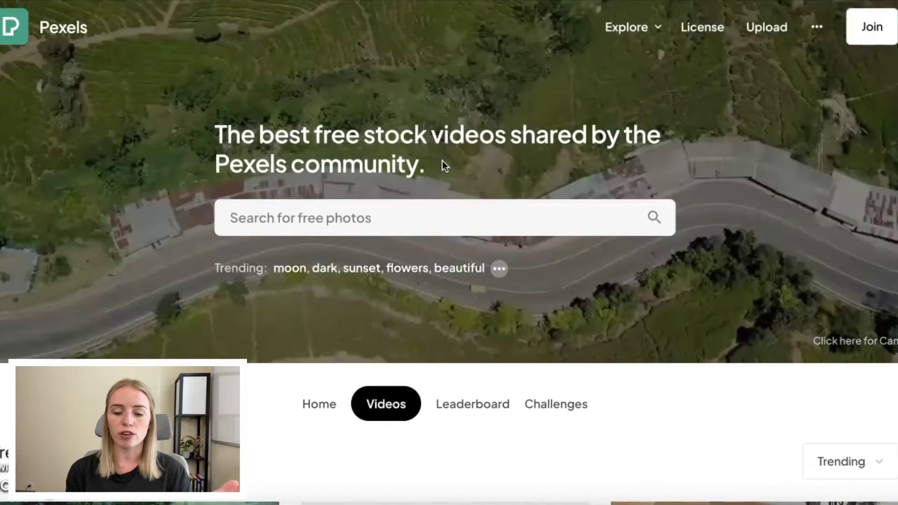
left_click(422, 87)
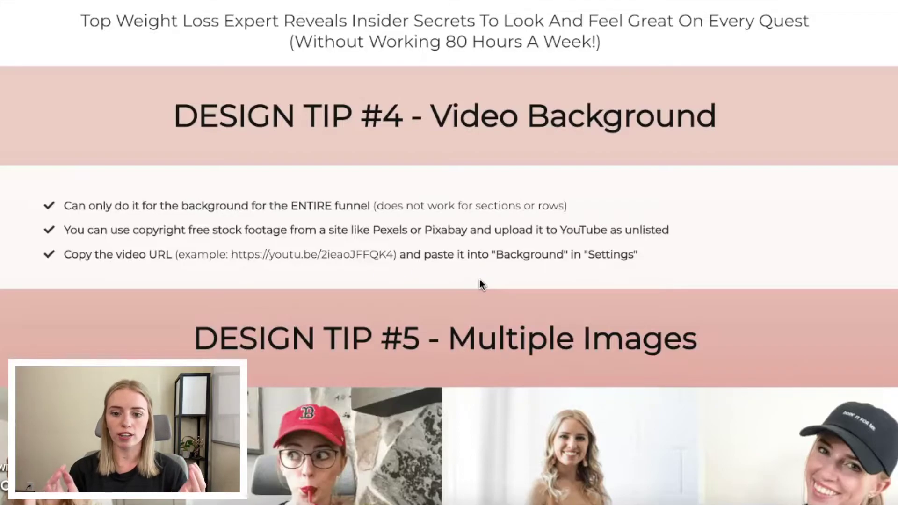
Step: Copy the example YouTube video URL from the Design Tip #4 list and open the page's background settings in the editor
left_click_drag(394, 255, 238, 257)
key("ctrl+c")
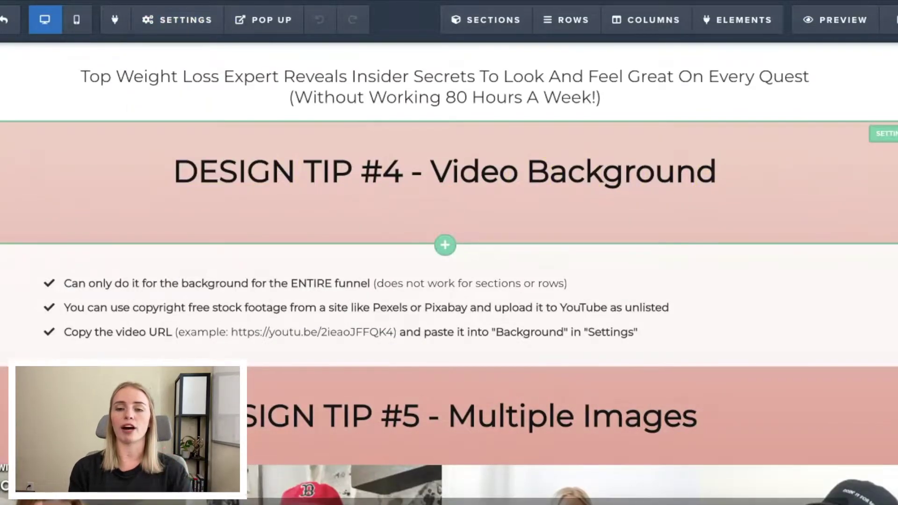
left_click(883, 134)
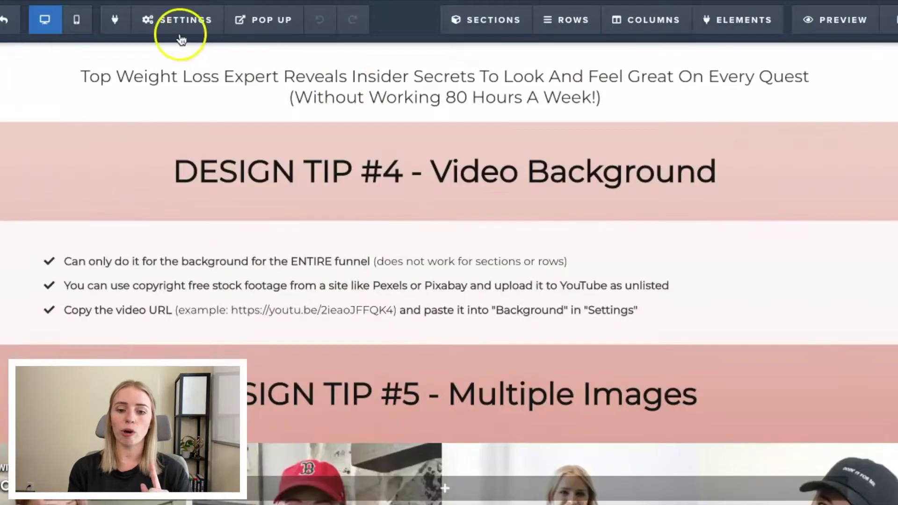
left_click(181, 21)
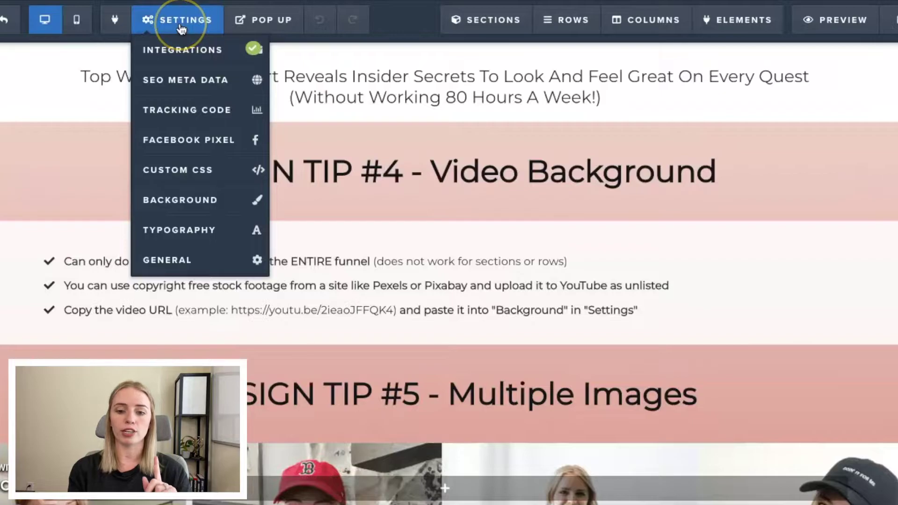
left_click(192, 200)
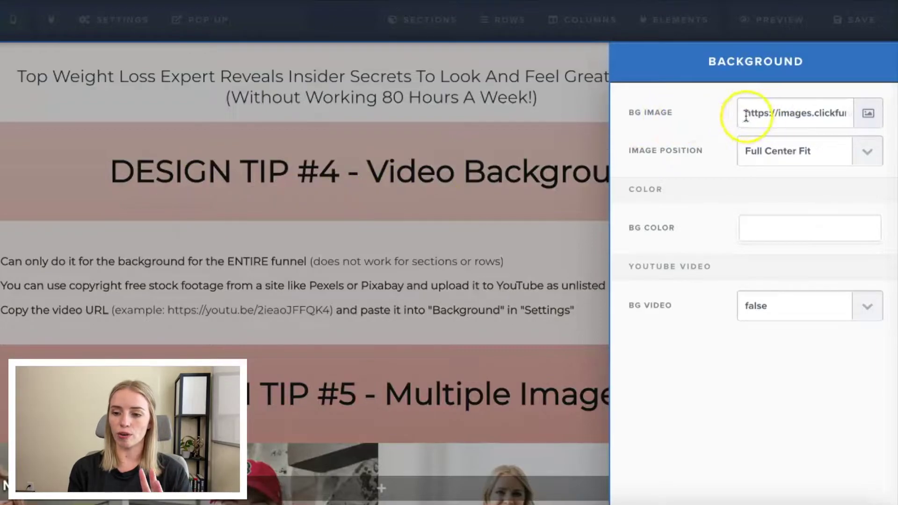
Step: Browse the background colors and patterns available for the page's background image and leave without choosing one
left_click(868, 113)
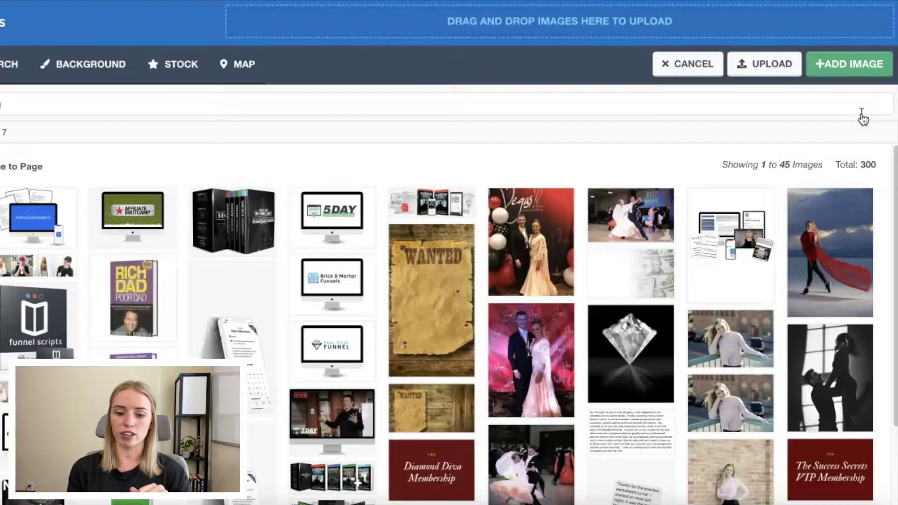
left_click(94, 65)
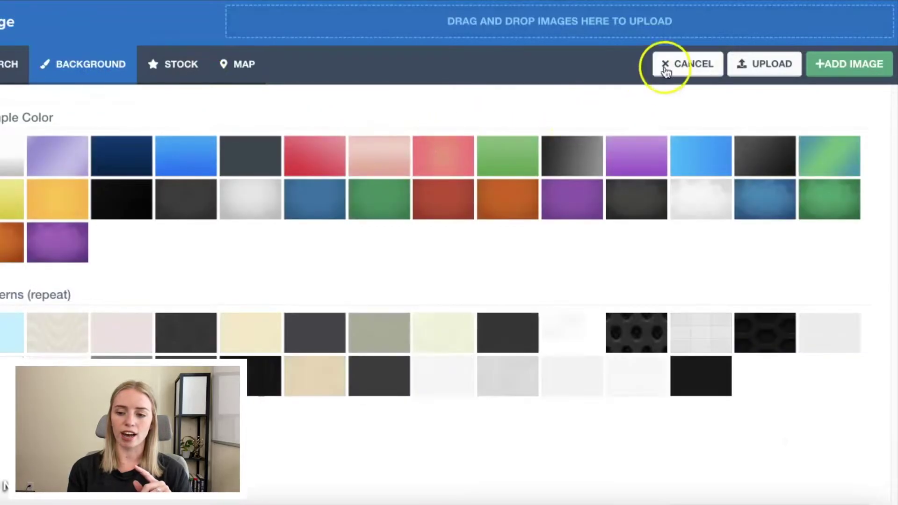
left_click(665, 70)
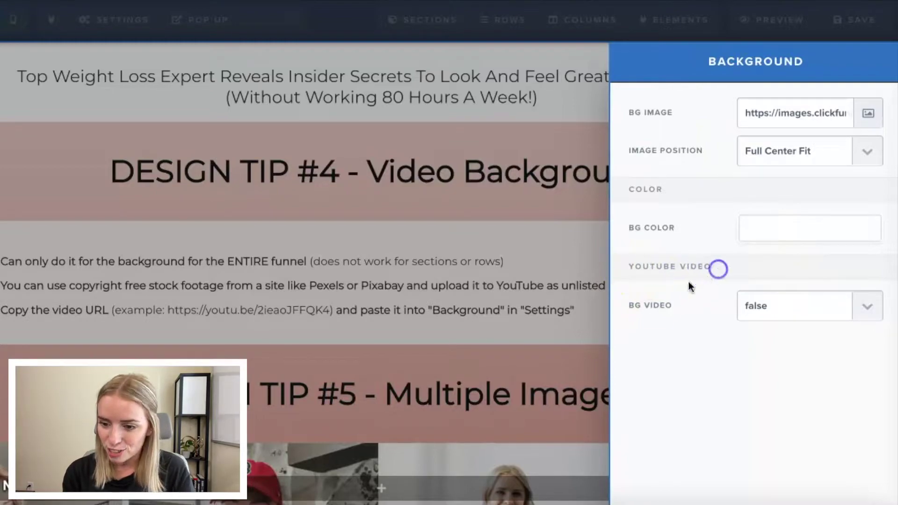
left_click(863, 304)
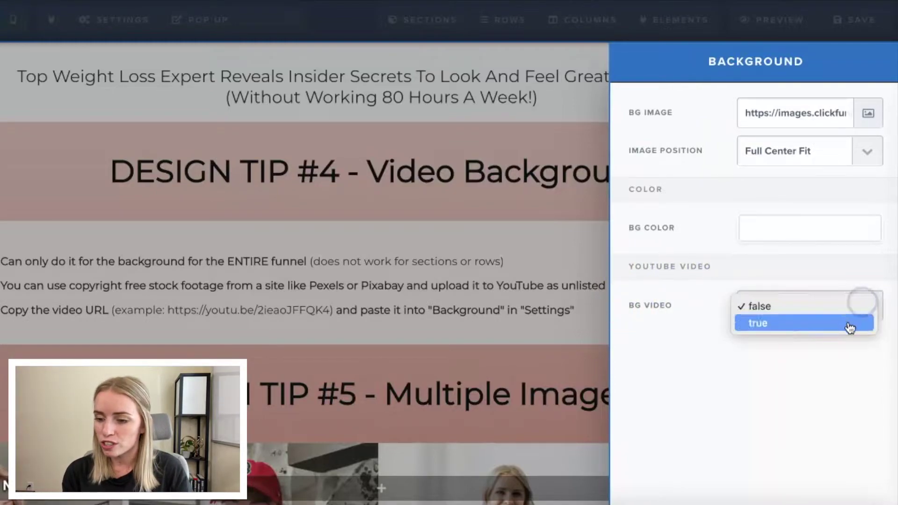
left_click(849, 327)
left_click(752, 337)
key("ctrl+v")
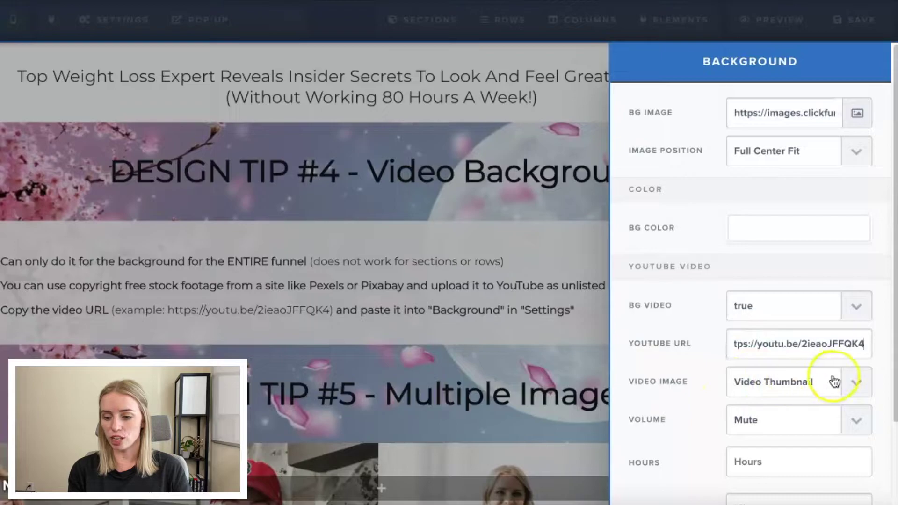
left_click(861, 374)
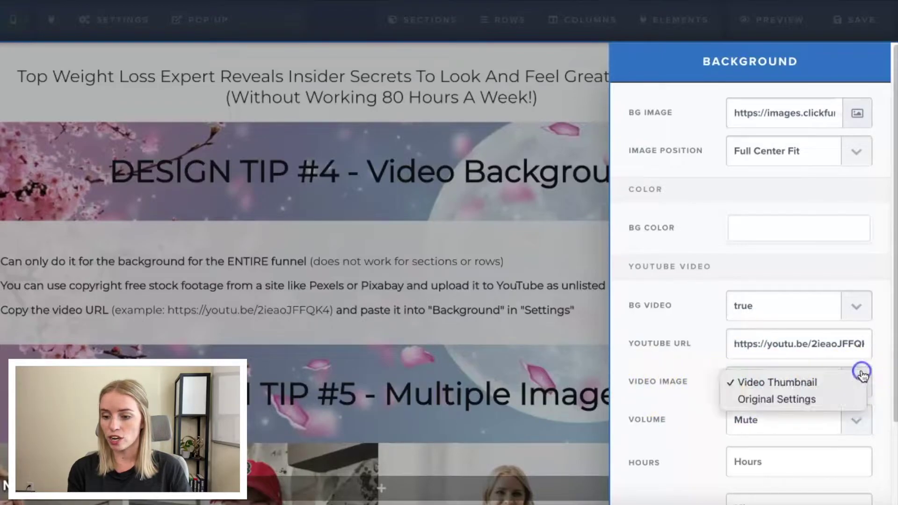
left_click(806, 381)
left_click(542, 266)
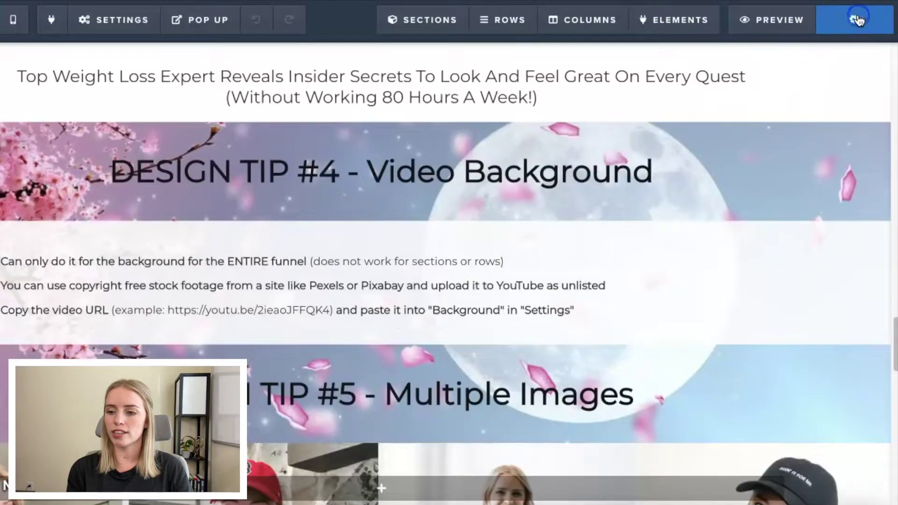
Step: Save and preview the page, checking the video background behind the Design Tip #1 and #2 headings
left_click(772, 23)
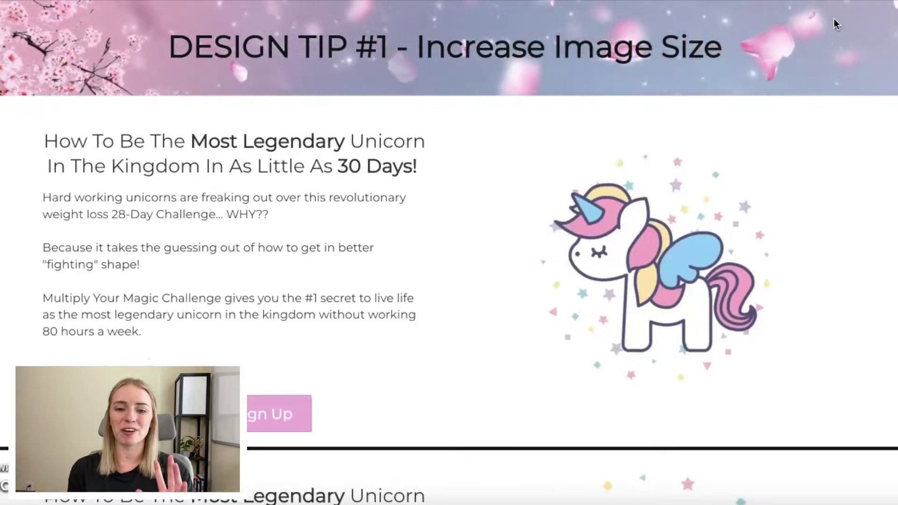
scroll(835, 22, "down", 3)
scroll(836, 23, "down", 3)
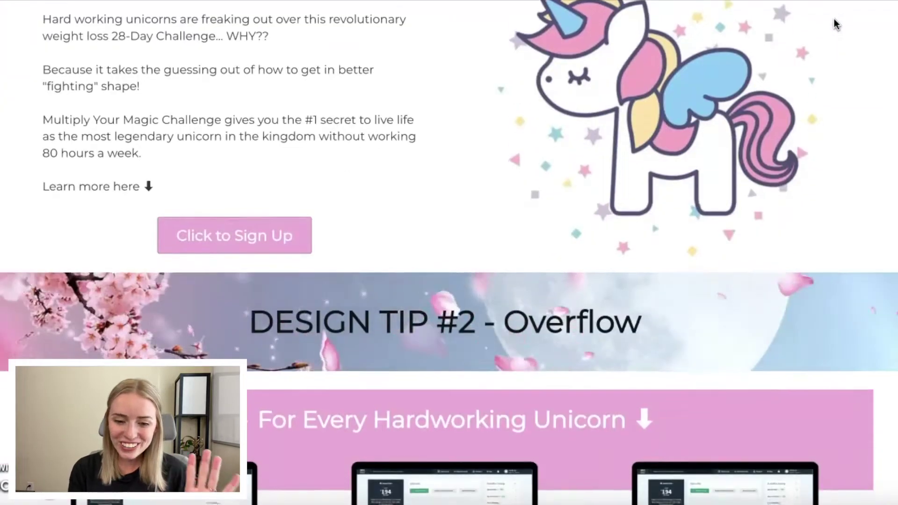
Step: Review the previewed page's video background from the Design Tip #2 heading through to Design Tip #5
scroll(835, 23, "down", 3)
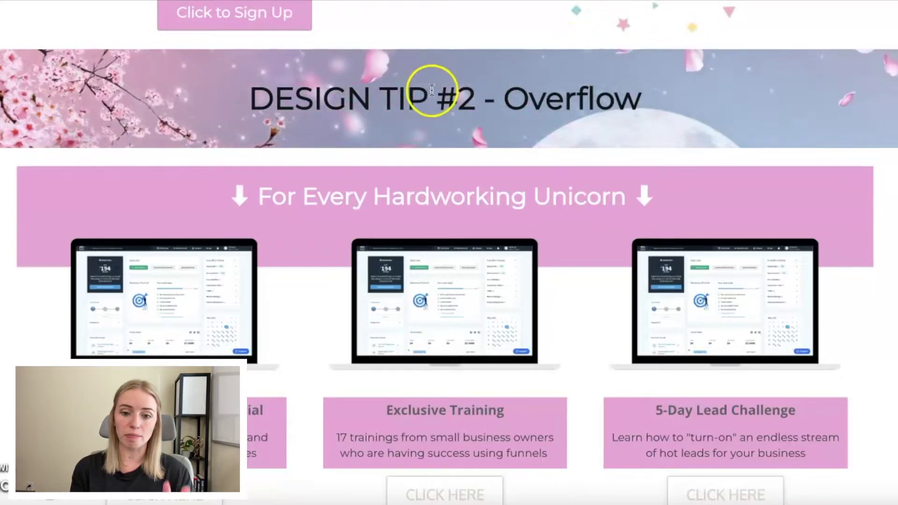
scroll(428, 89, "down", 10)
scroll(430, 89, "up", 10)
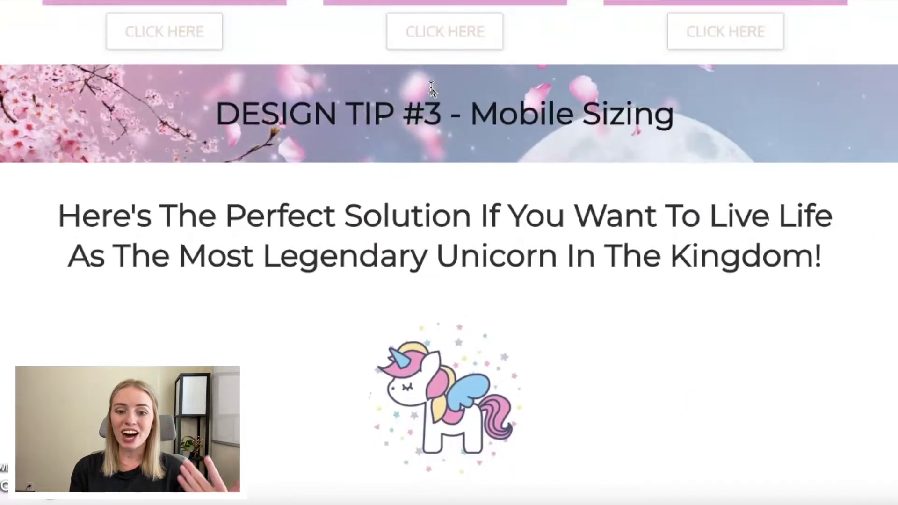
scroll(430, 89, "down", 1)
scroll(430, 89, "down", 8)
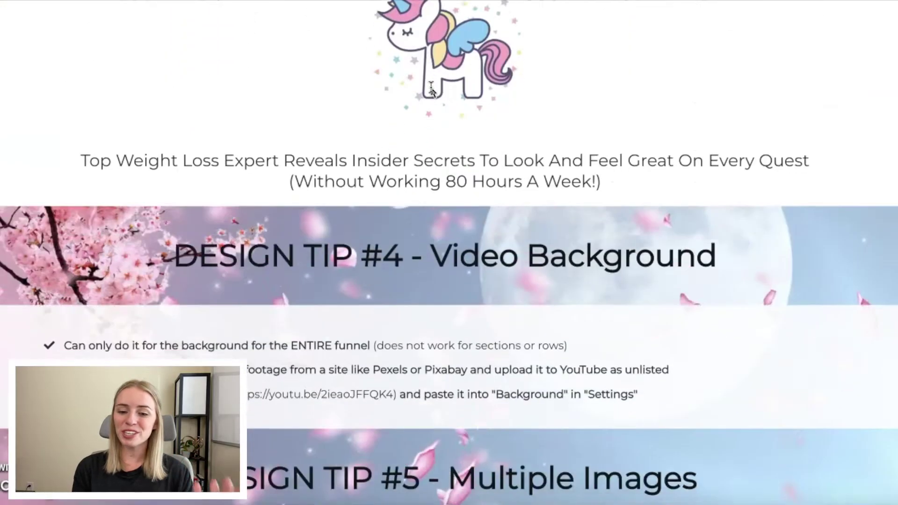
scroll(430, 89, "down", 2)
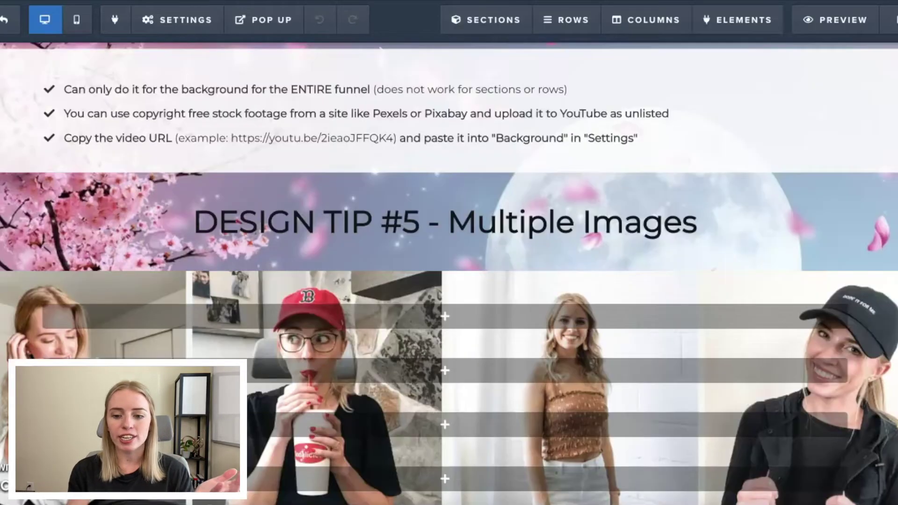
Step: Add a four-column row to the empty section above Design Tip #6, and compare it with the Multiple Images example
scroll(457, 214, "down", 15)
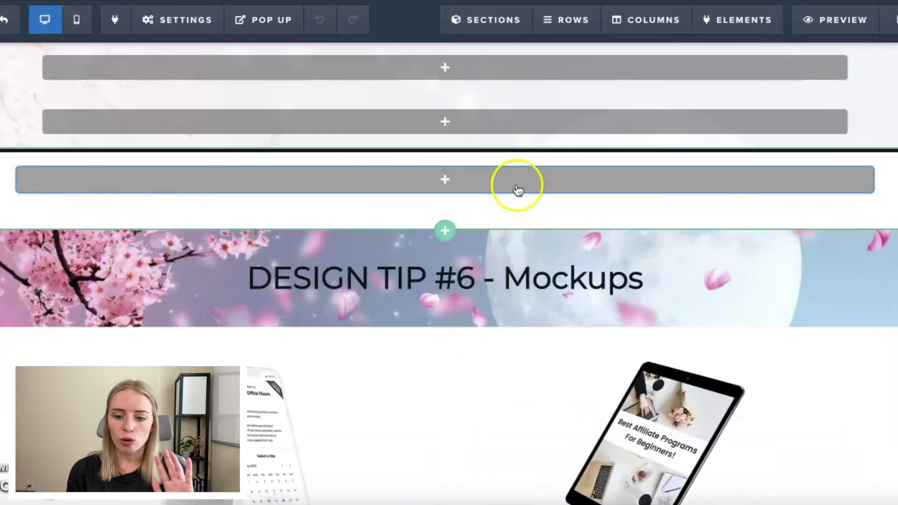
mouse_move(535, 178)
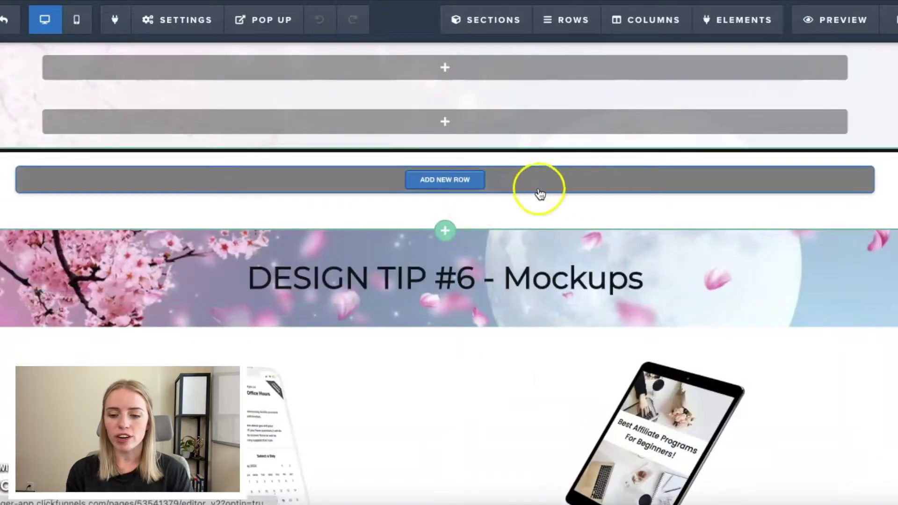
left_click(456, 187)
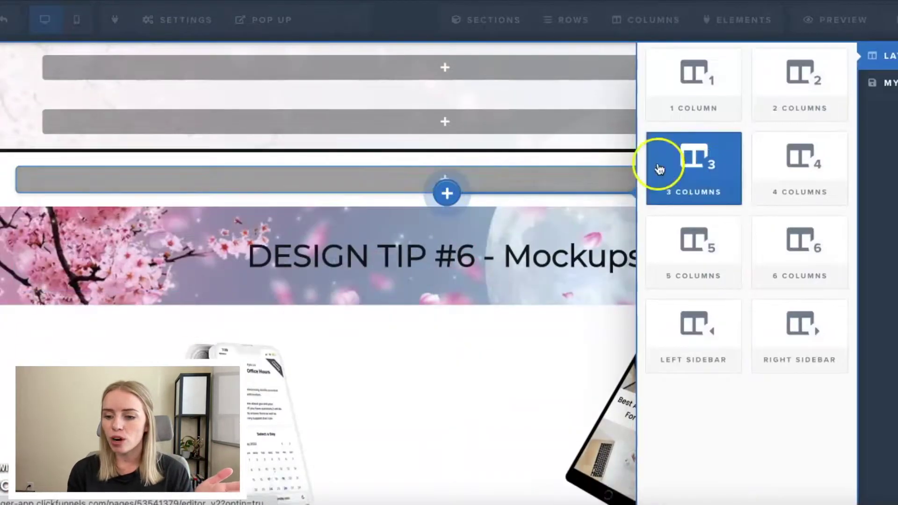
left_click(811, 188)
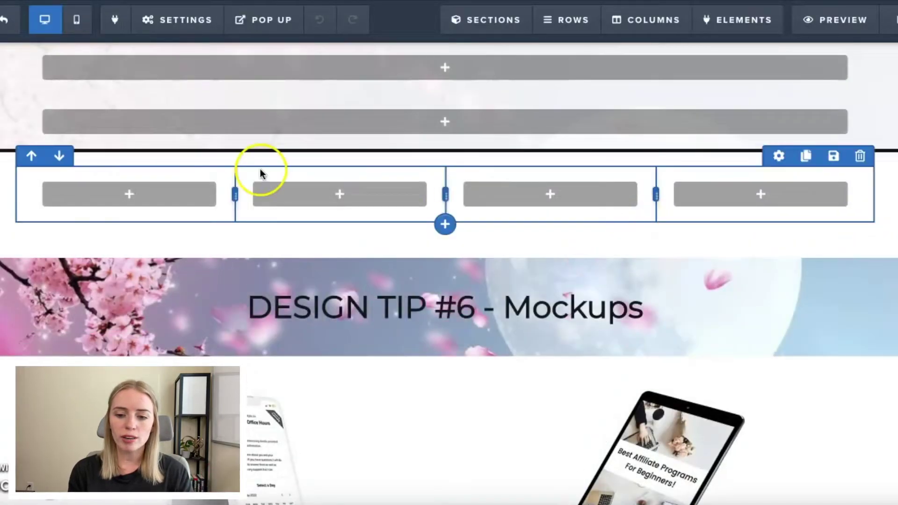
scroll(750, 223, "up", 8)
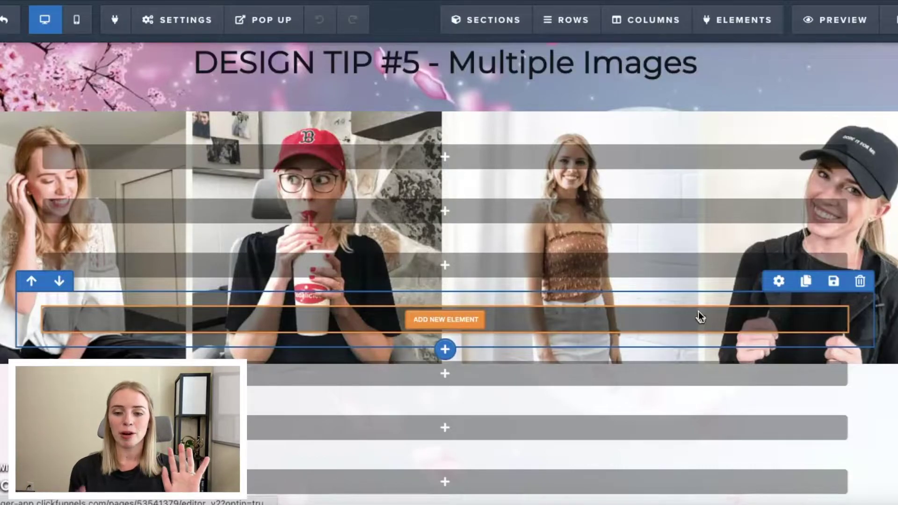
scroll(698, 310, "down", 3)
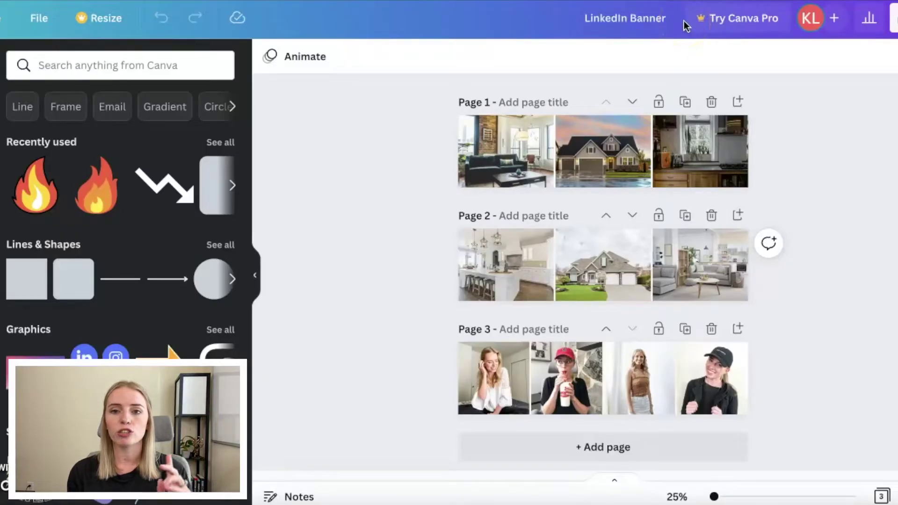
Step: Switch to the LinkedIn Banner design in Canva and examine the example photo collages on its pages
left_click(672, 27)
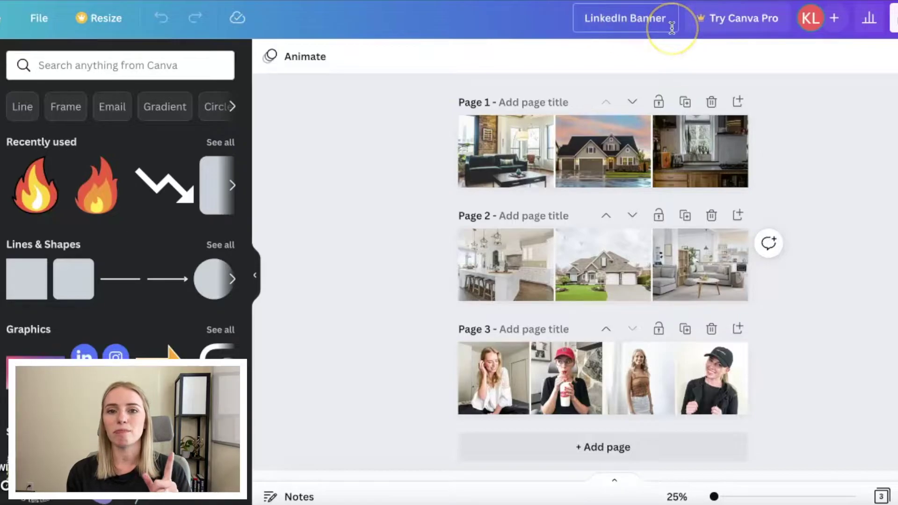
left_click(587, 74)
left_click(688, 150)
left_click(485, 170)
left_click(675, 236)
scroll(674, 235, "down", 1)
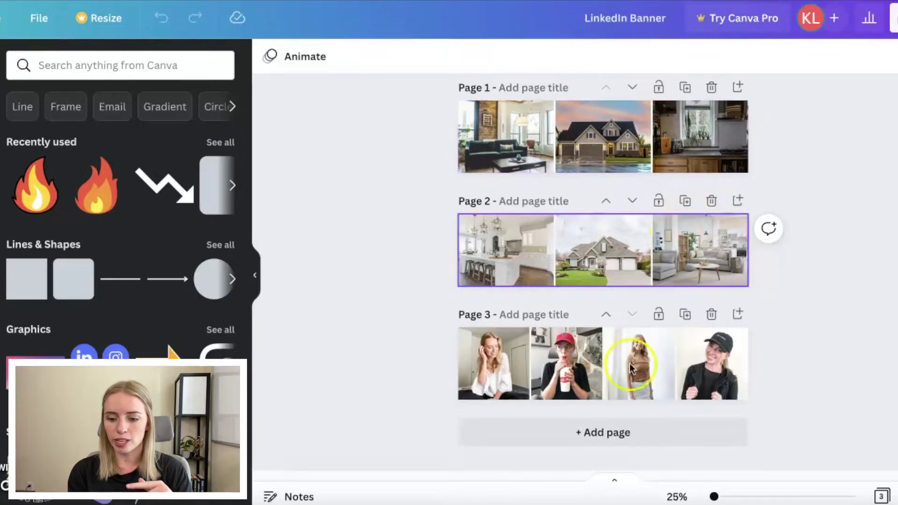
Step: Add a blank page 4 to the design and fill it with a grid of four equal vertical columns
left_click(601, 439)
scroll(57, 239, "down", 10)
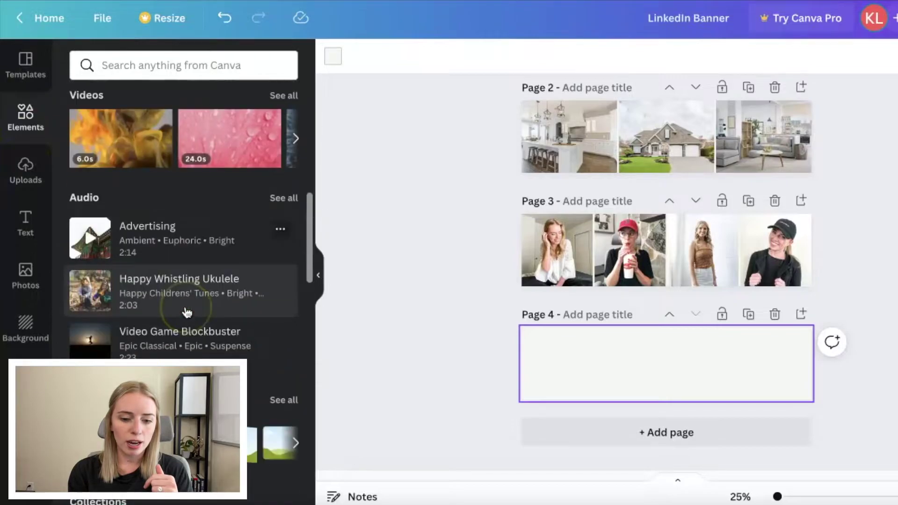
scroll(187, 312, "down", 4)
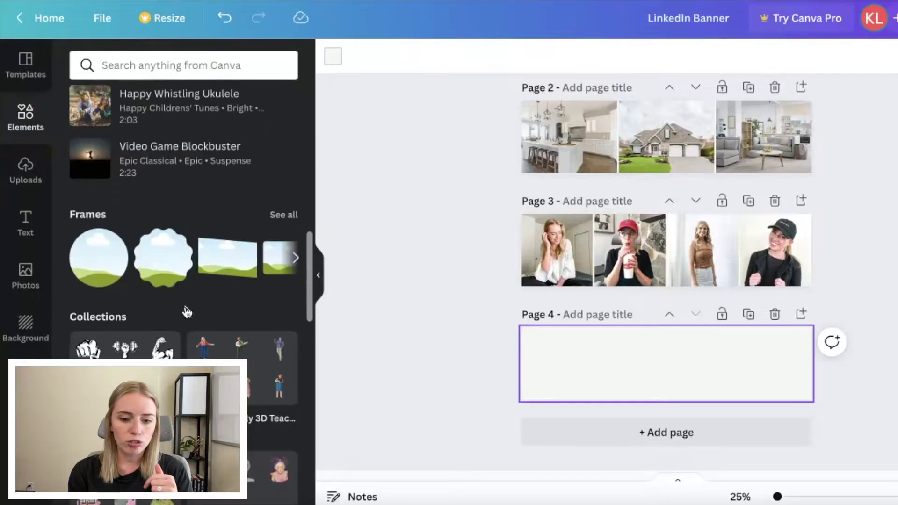
left_click(282, 215)
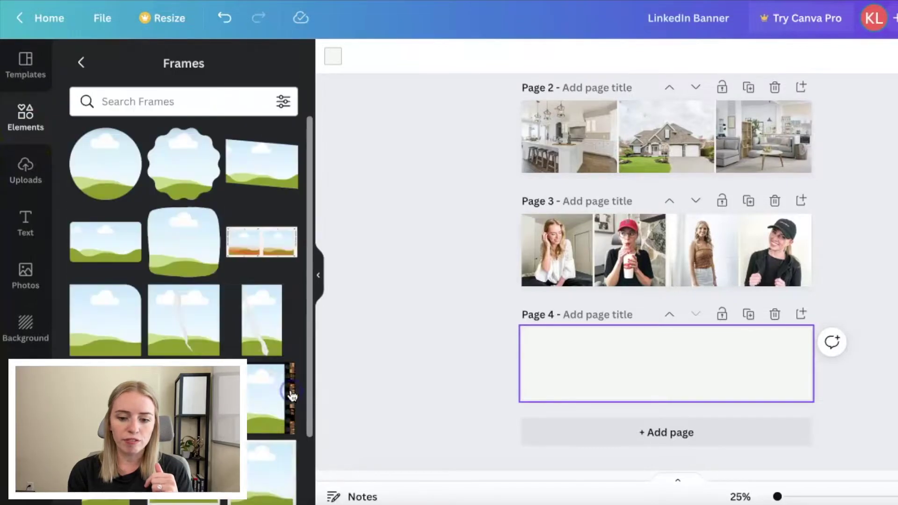
left_click(78, 64)
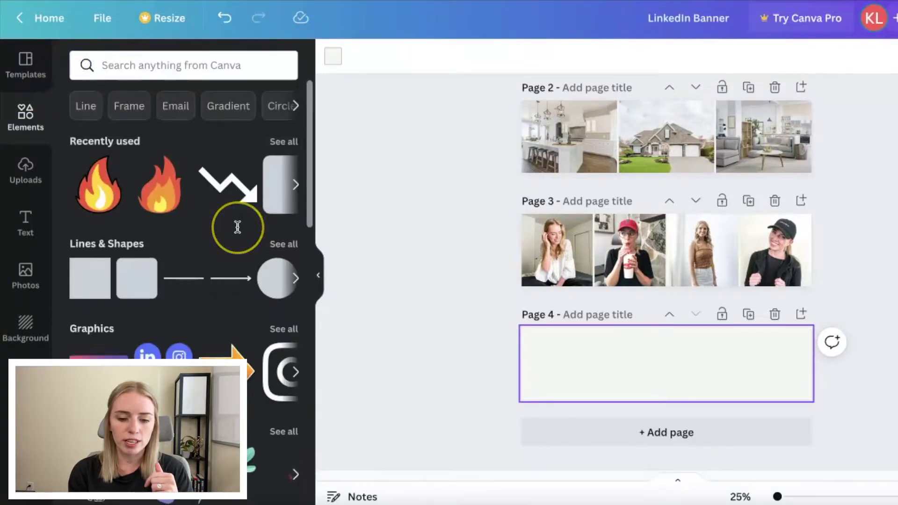
scroll(237, 224, "down", 12)
scroll(237, 229, "down", 1)
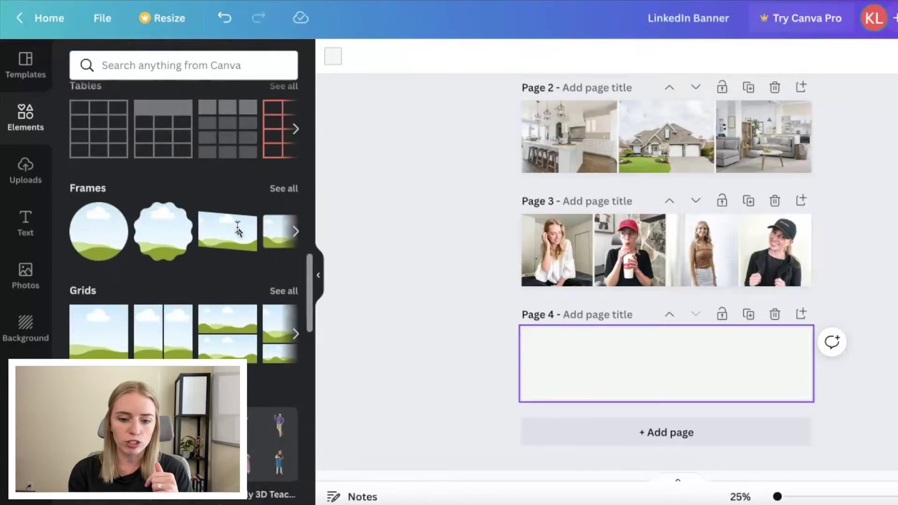
left_click(281, 291)
left_click(198, 284)
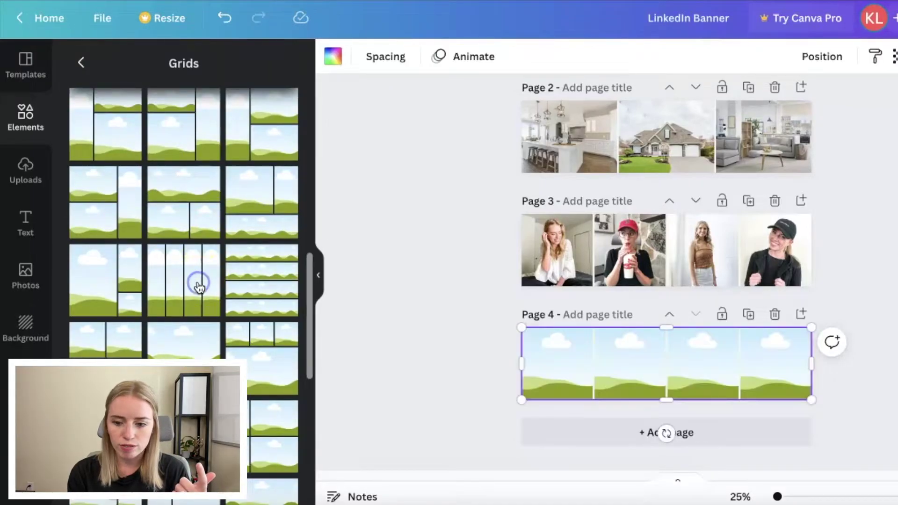
left_click(896, 351)
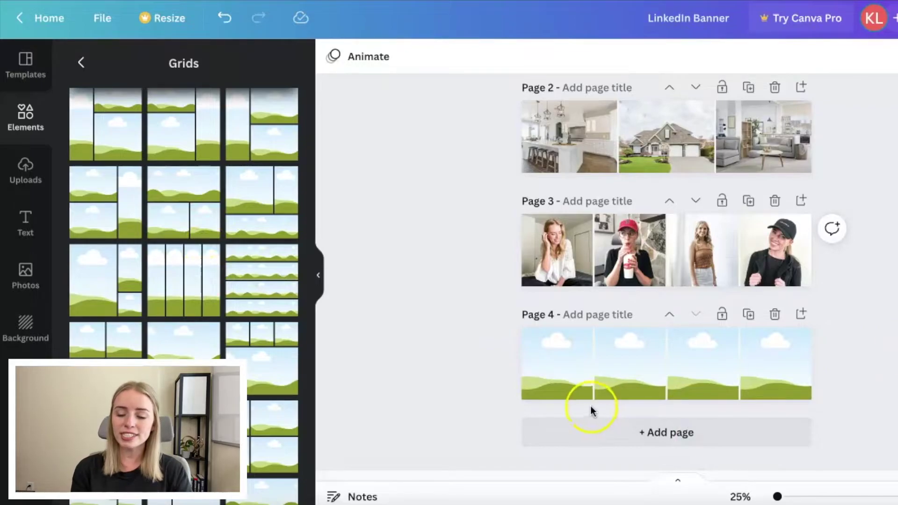
Step: Fill the four grid cells on page 4 with uploaded images, starting with the unicorn and the photos of the woman holding a phone
left_click(26, 170)
left_click_drag(99, 239, 548, 373)
left_click_drag(263, 266, 630, 366)
left_click_drag(283, 412, 720, 383)
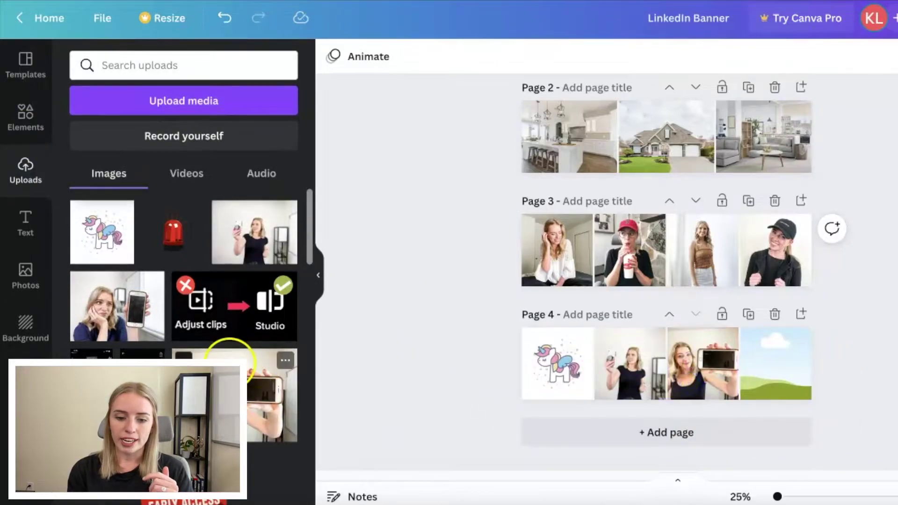
scroll(228, 328, "down", 6)
left_click_drag(227, 306, 764, 386)
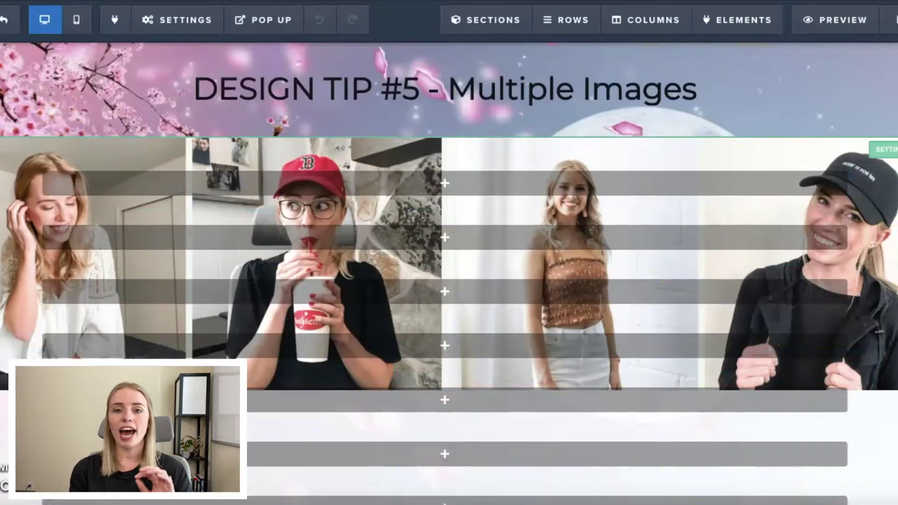
Step: Return to the ClickFunnels editor and add a one-column row beneath the empty four-column row above Design Tip #6
scroll(548, 270, "down", 10)
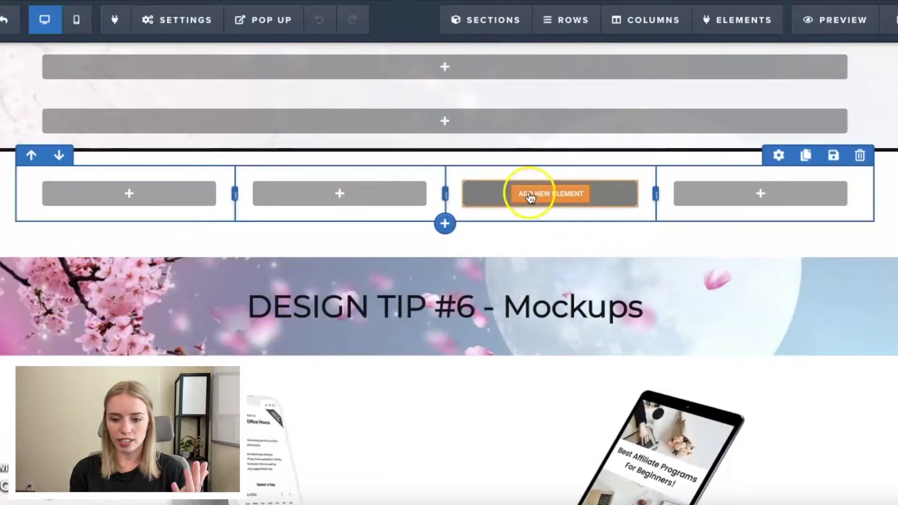
left_click(444, 223)
left_click(706, 94)
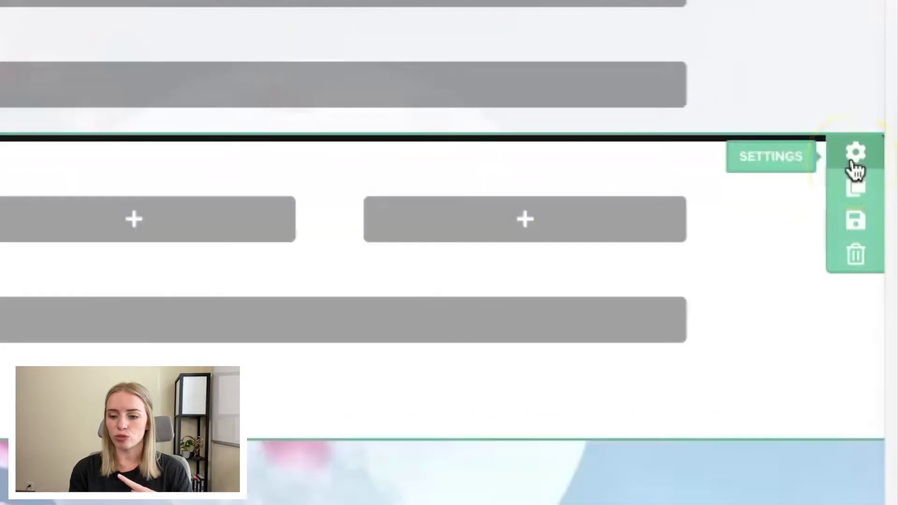
Step: Set the four-photo collage from the image library as the background image of the section above Design Tip #6
left_click(896, 159)
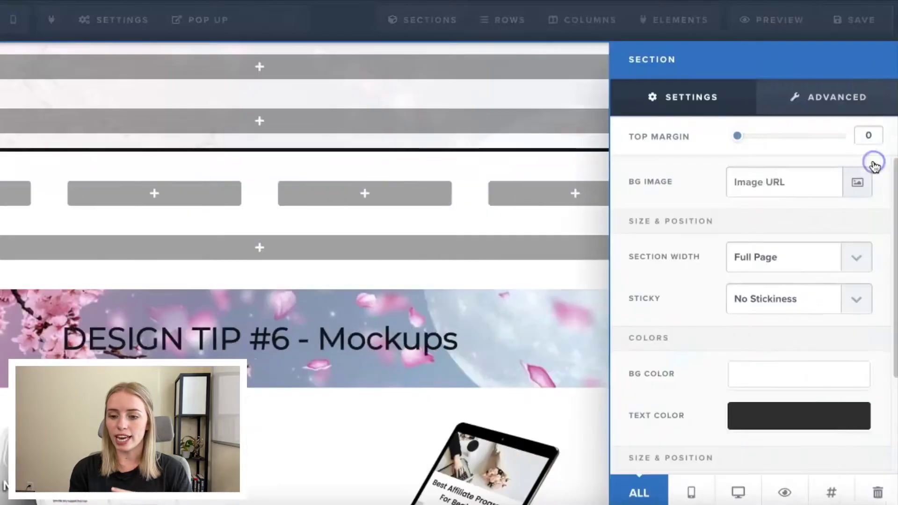
left_click(859, 187)
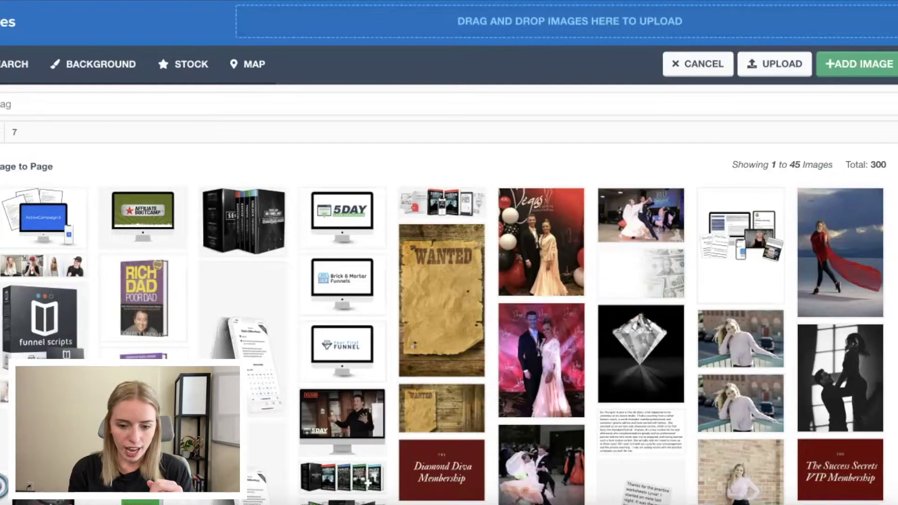
left_click(318, 358)
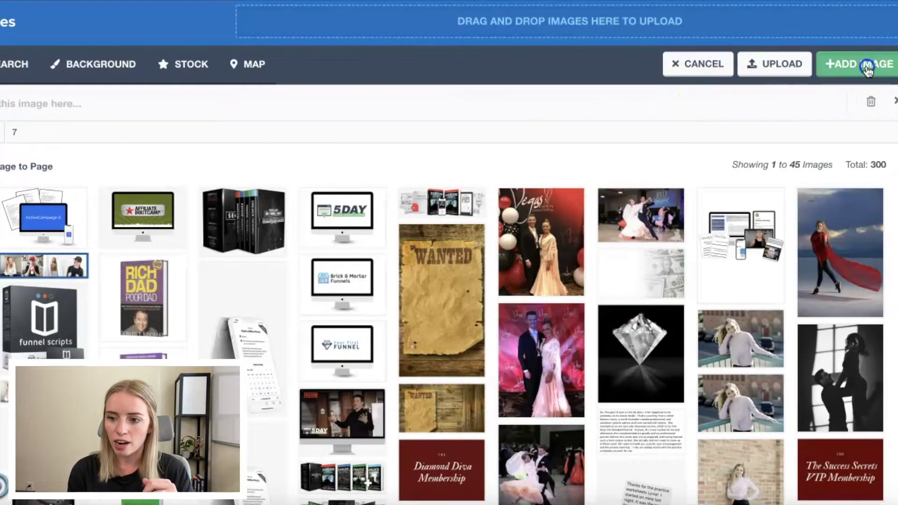
left_click(866, 65)
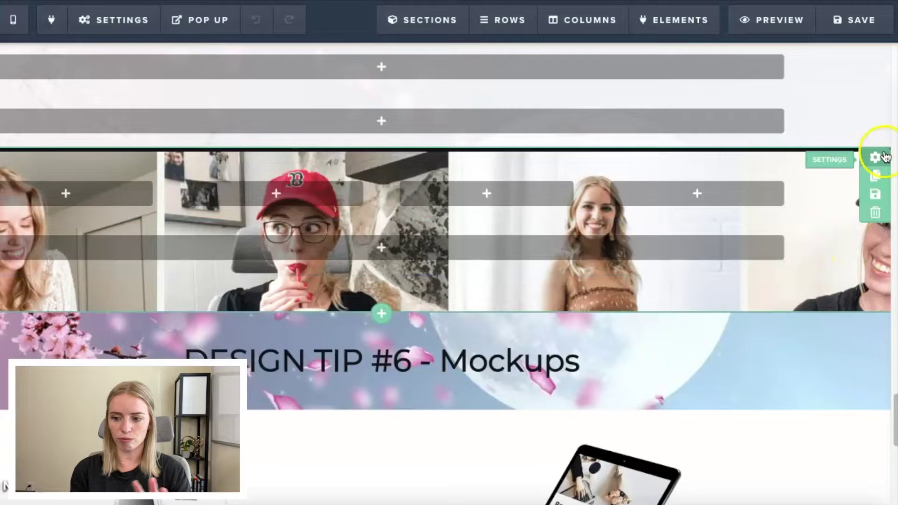
Step: Change the section's background image position so that the four-photo collage spans the full page width
left_click(884, 155)
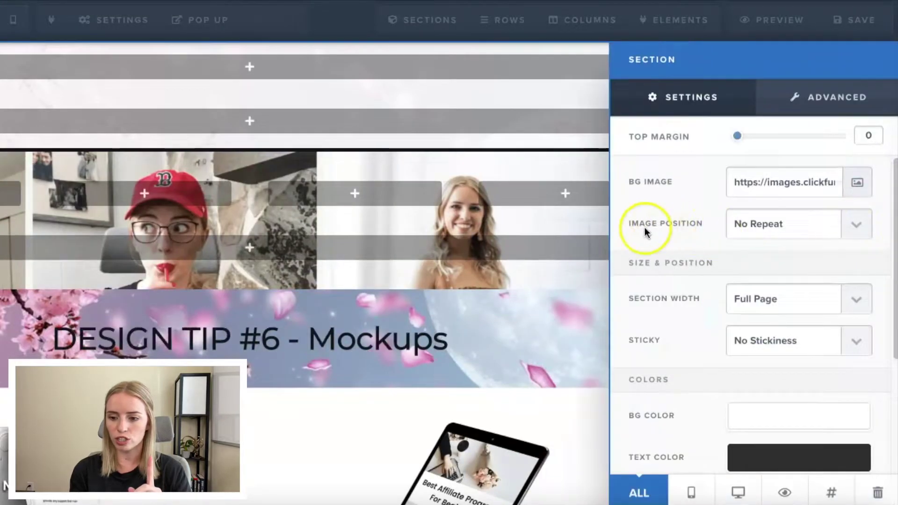
left_click(861, 223)
left_click(842, 191)
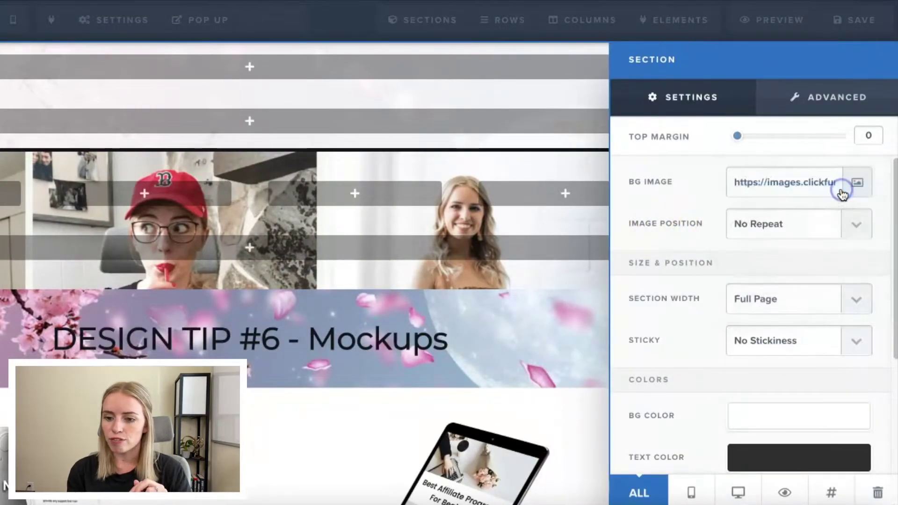
left_click(531, 302)
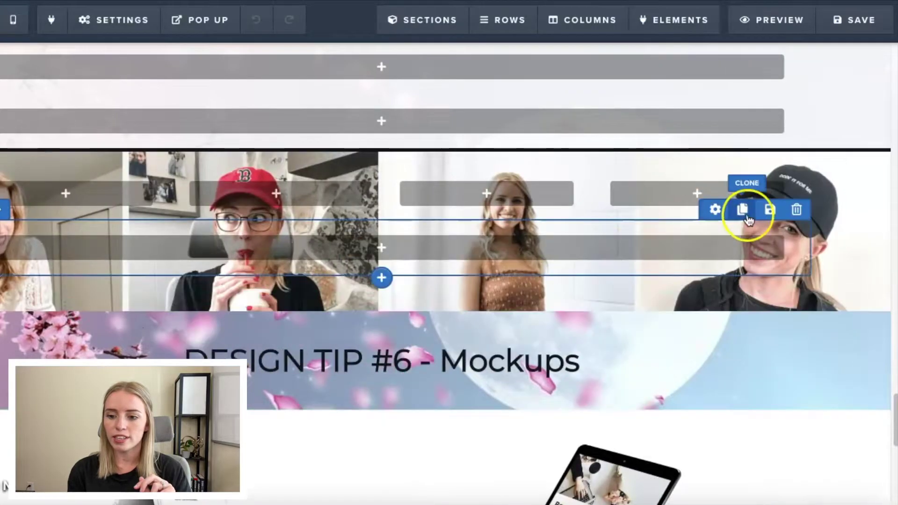
Step: Save and preview the page, checking the new collage section beneath the Design Tip #5 example
left_click(876, 23)
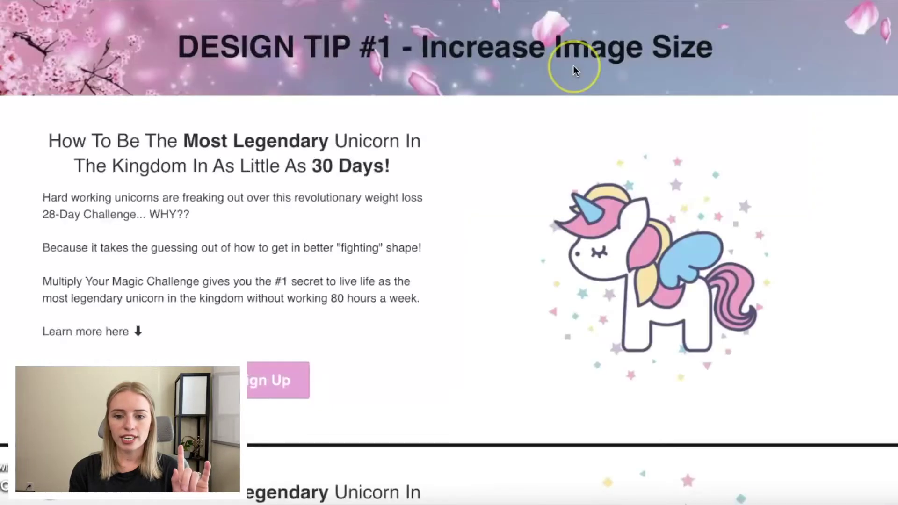
scroll(574, 68, "down", 10)
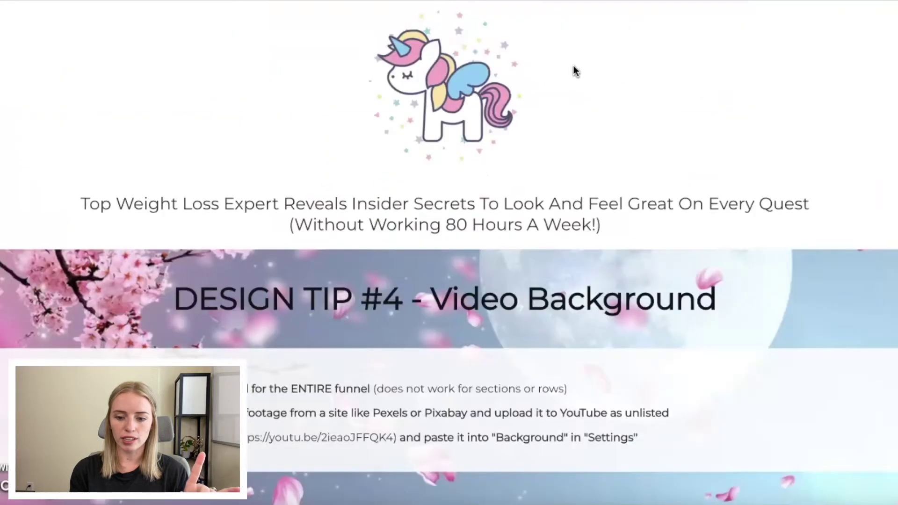
scroll(573, 66, "down", 10)
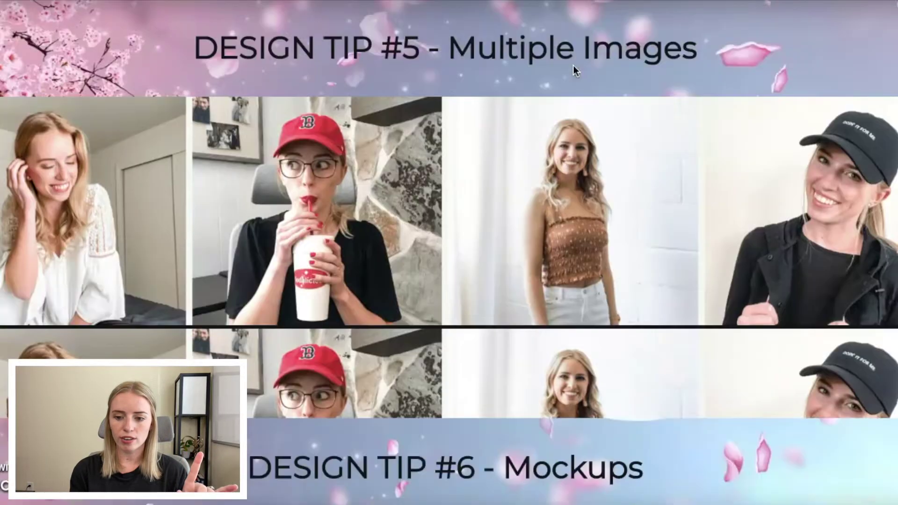
left_click(207, 268)
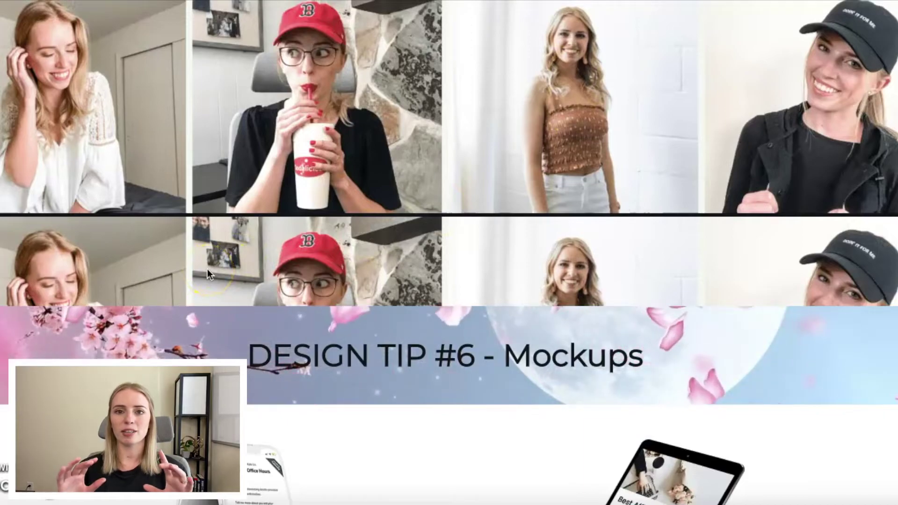
left_click(170, 345)
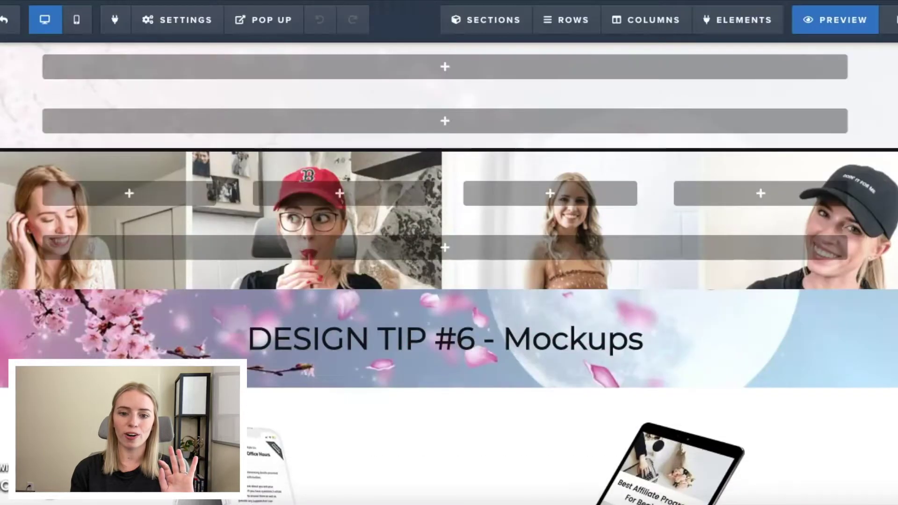
Step: Clone the one-column row in the collage section above Design Tip #6 to make the section taller
scroll(491, 274, "up", 3)
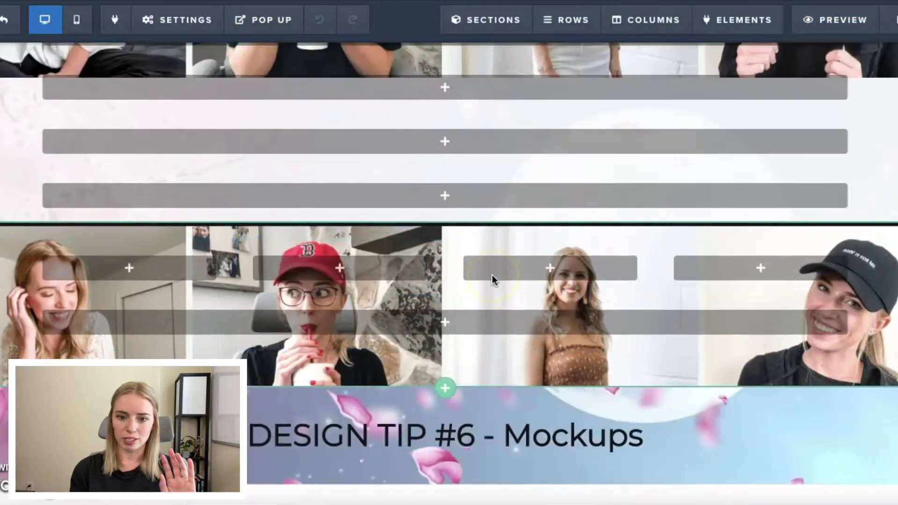
scroll(488, 272, "up", 10)
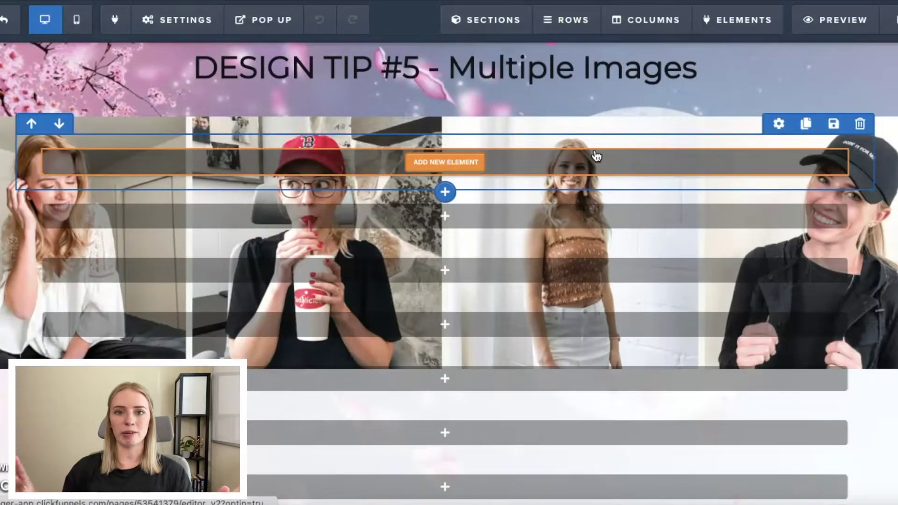
scroll(596, 155, "down", 3)
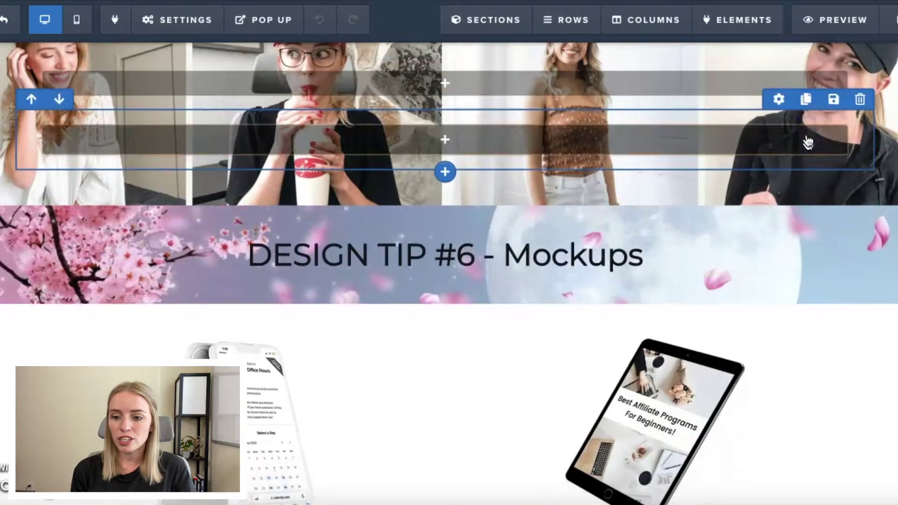
left_click(804, 65)
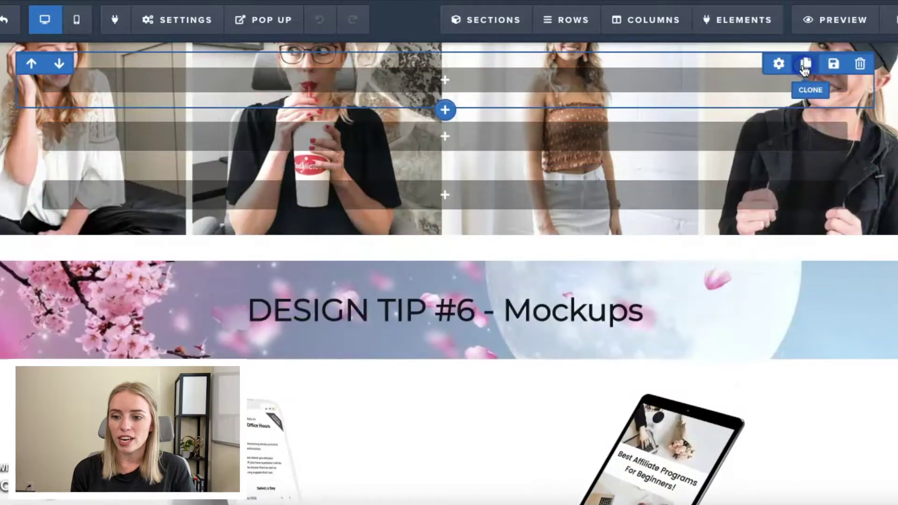
left_click(803, 66)
scroll(812, 241, "up", 2)
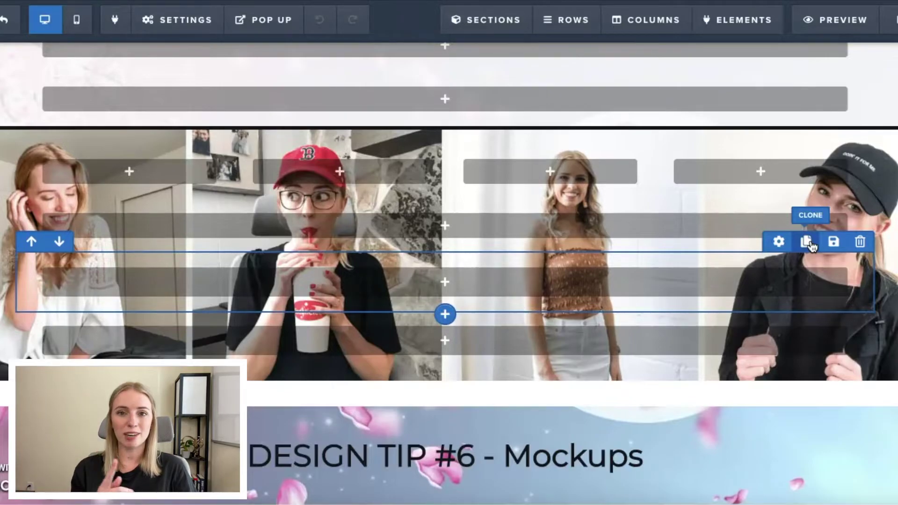
left_click(807, 243)
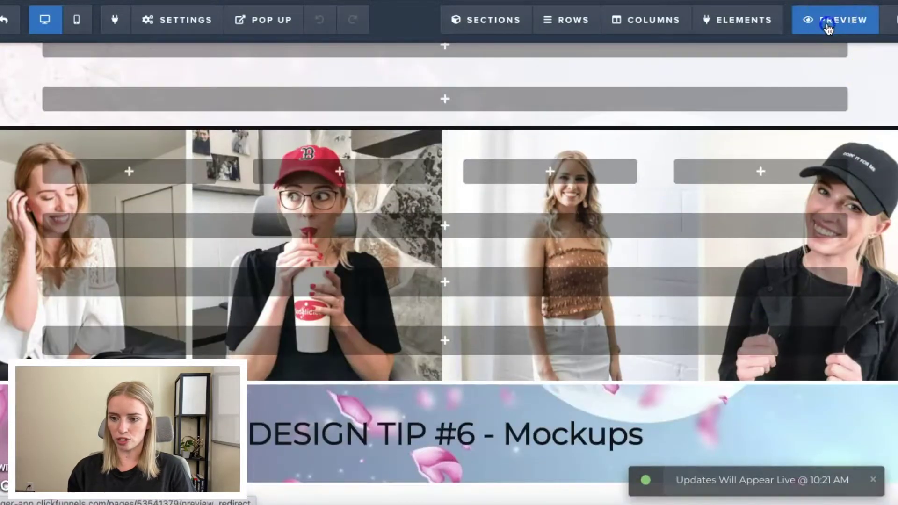
Step: Preview the page to check how much of the second collage shows above Design Tip #6, and close the preview
left_click(827, 25)
scroll(733, 102, "down", 3)
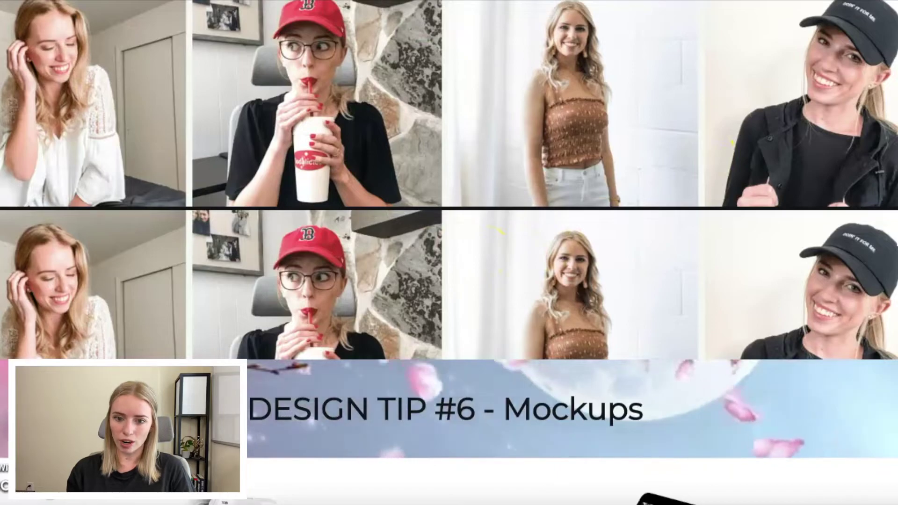
key("super+w")
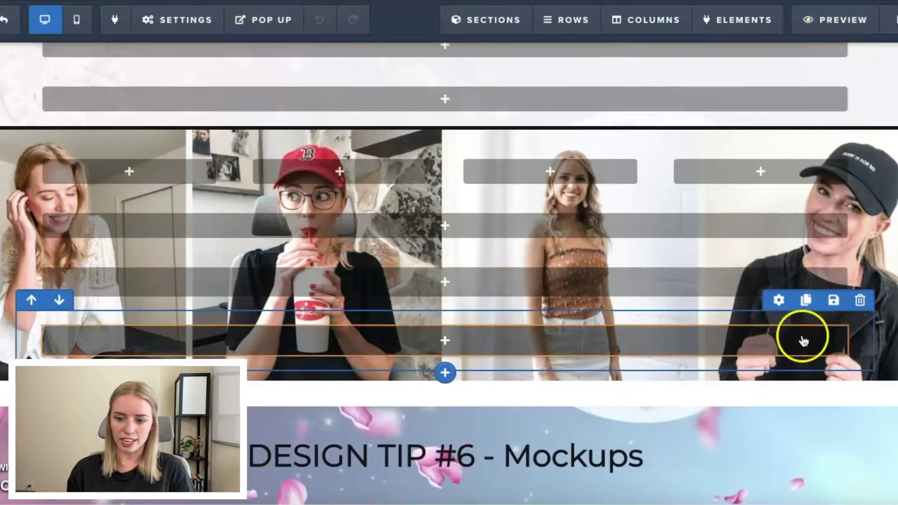
Step: Clone more empty one-column rows at the end of the second collage section to extend its height further
left_click(811, 301)
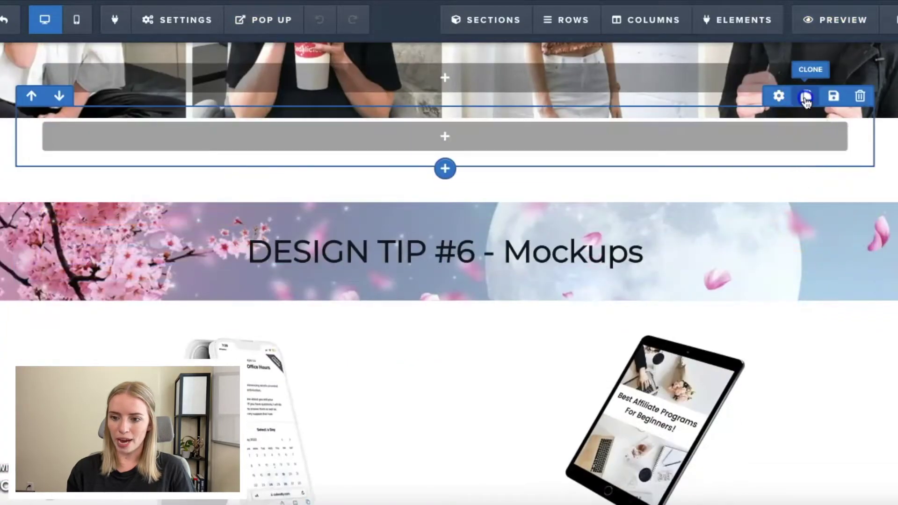
left_click(804, 94)
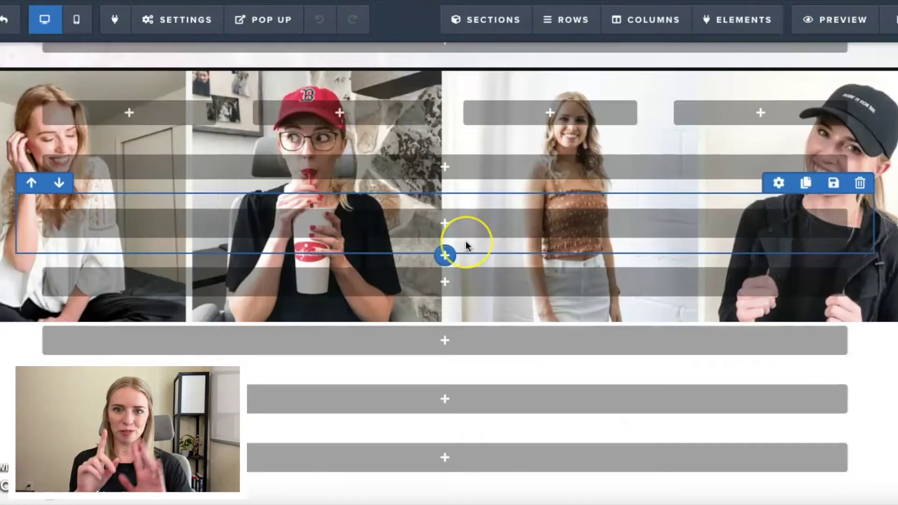
scroll(475, 329, "down", 2)
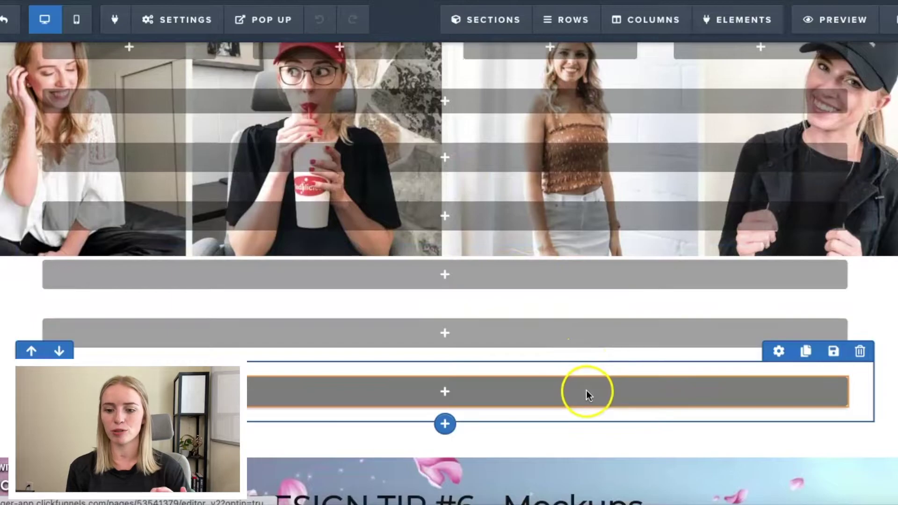
Step: Preview the page, compare the two collage sections under Design Tip #5, and return to the editor
scroll(627, 167, "up", 1)
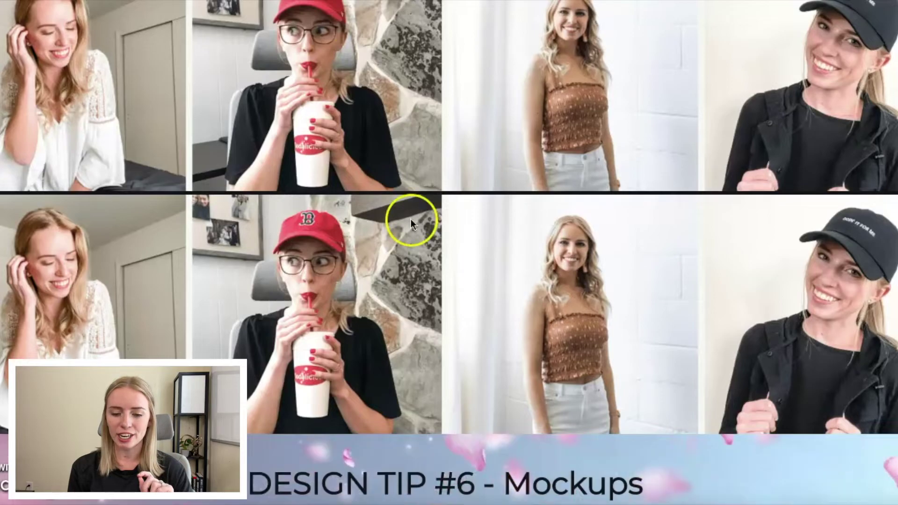
scroll(410, 219, "down", 1)
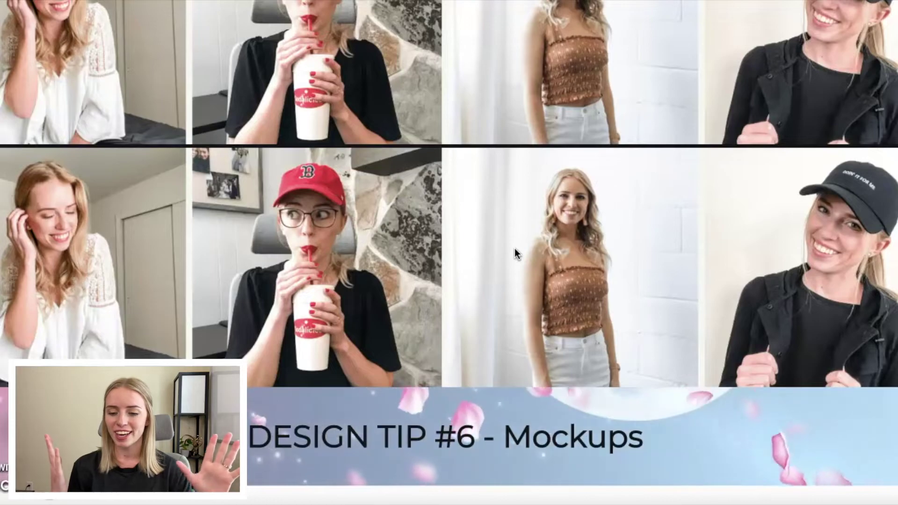
scroll(515, 253, "up", 2)
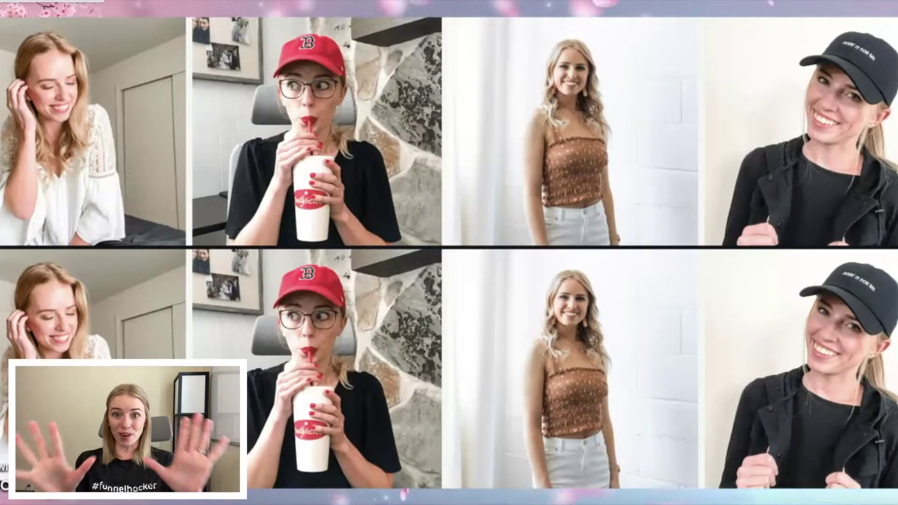
left_click(108, 147)
scroll(108, 146, "up", 2)
scroll(108, 147, "down", 1)
left_click(403, 172)
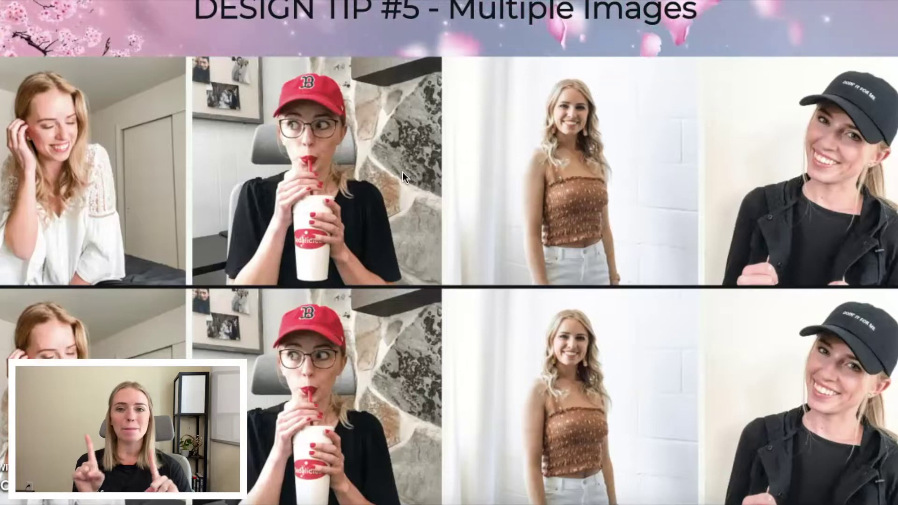
left_click(252, 66)
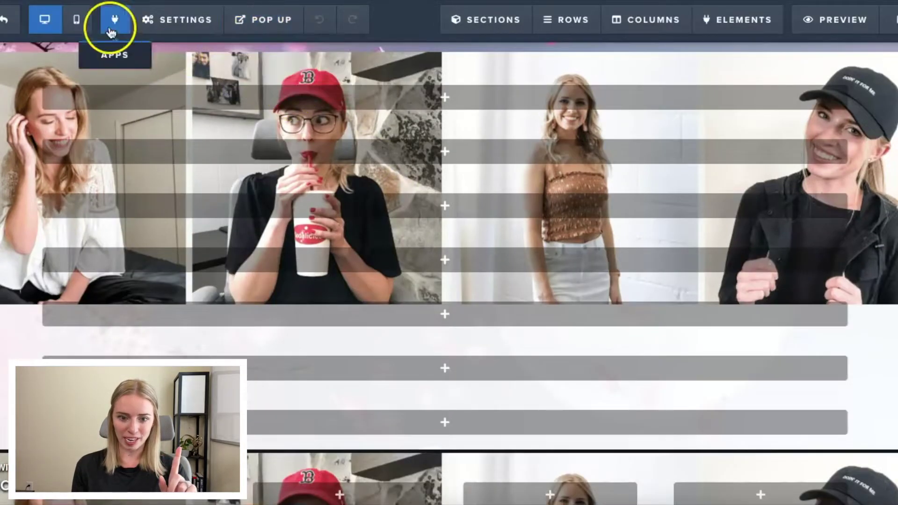
Step: Switch to the mobile layout and examine how the collage section under Design Tip #5 displays
left_click(76, 20)
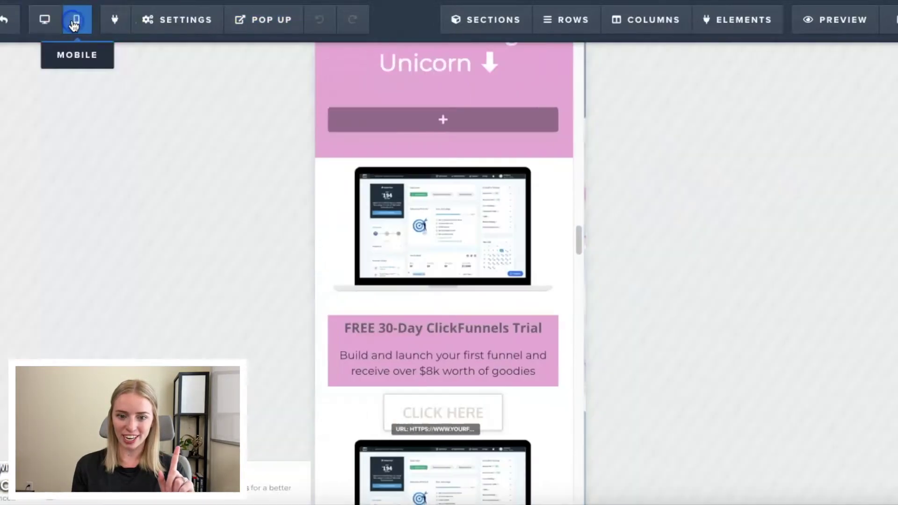
scroll(360, 194, "down", 5)
scroll(360, 194, "down", 15)
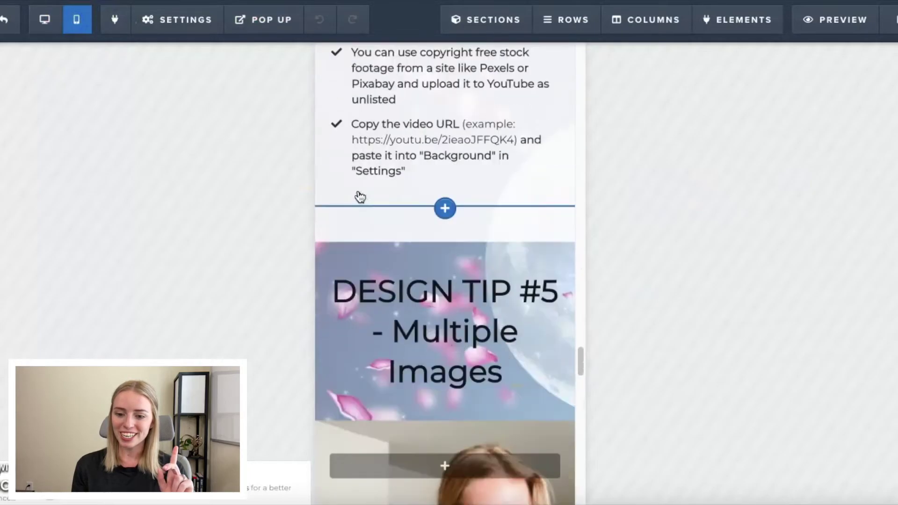
scroll(471, 130, "up", 10)
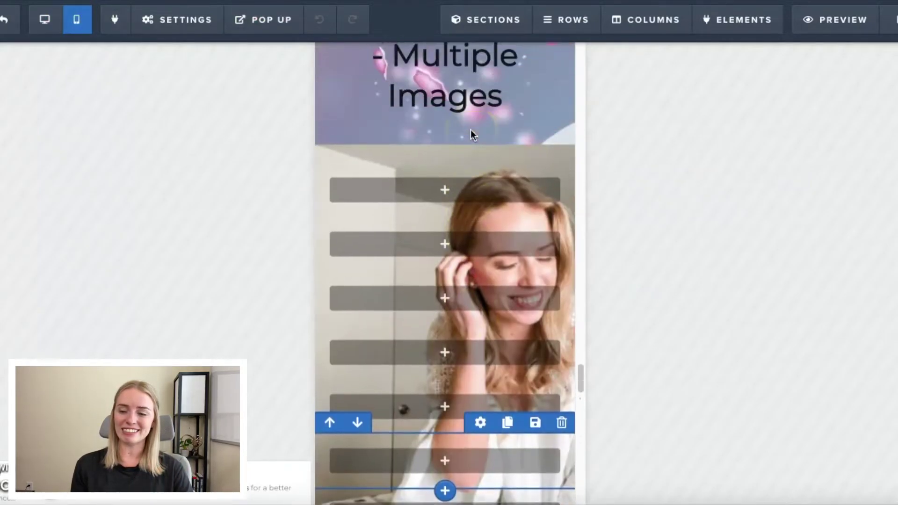
mouse_move(552, 182)
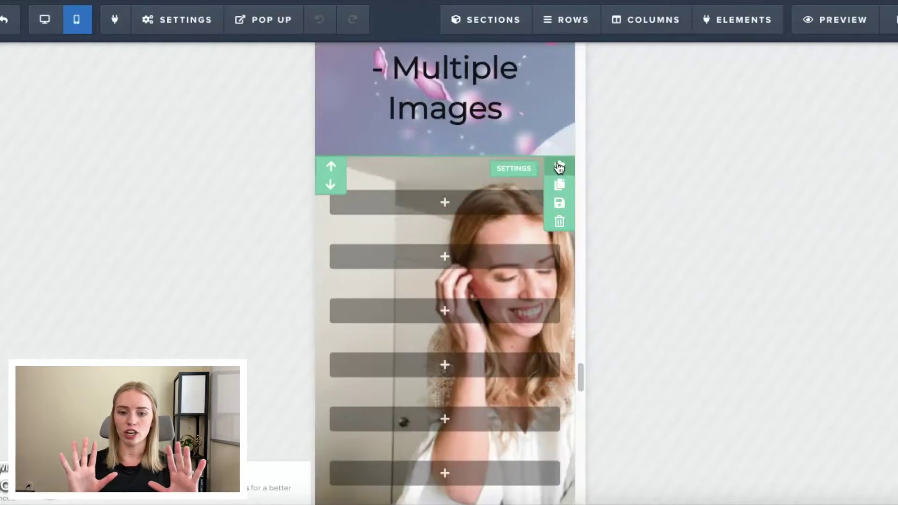
Step: Return to the desktop layout and delete the second collage section directly above Design Tip #6
left_click(47, 26)
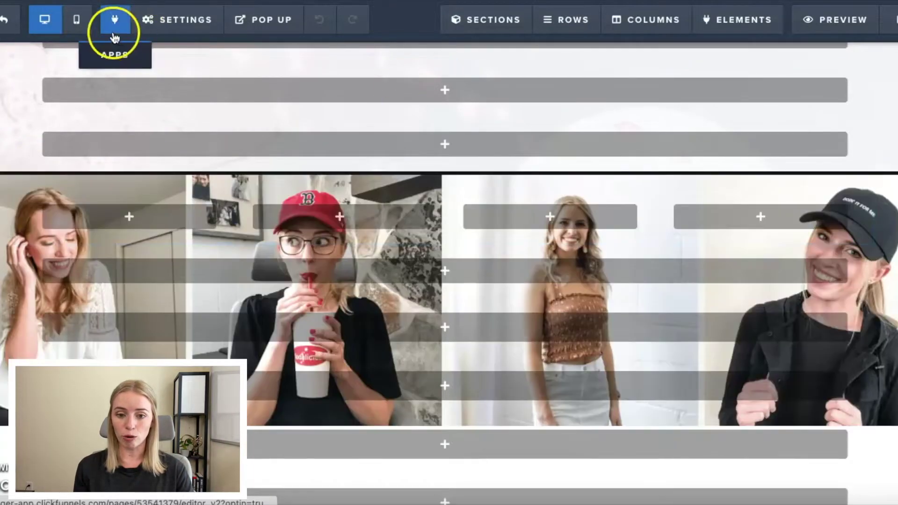
scroll(891, 199, "up", 5)
scroll(888, 204, "up", 5)
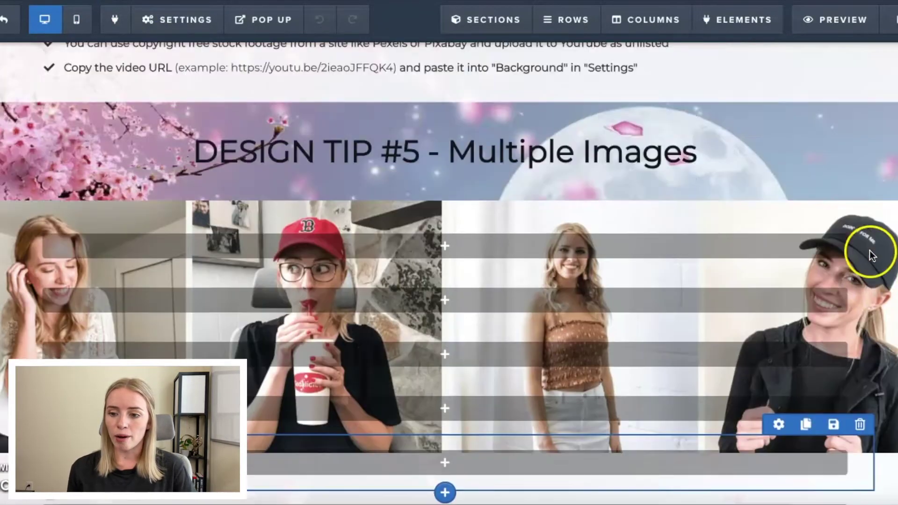
scroll(866, 248, "down", 4)
scroll(888, 233, "up", 3)
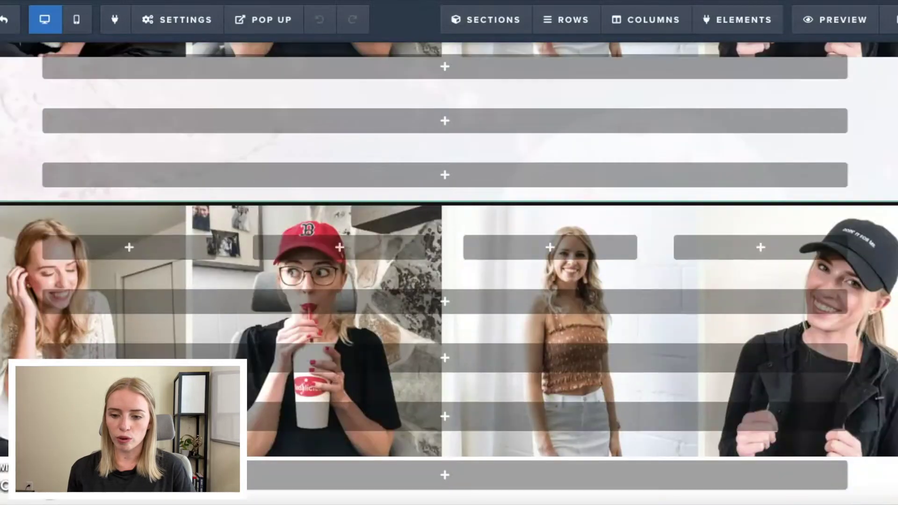
left_click(889, 269)
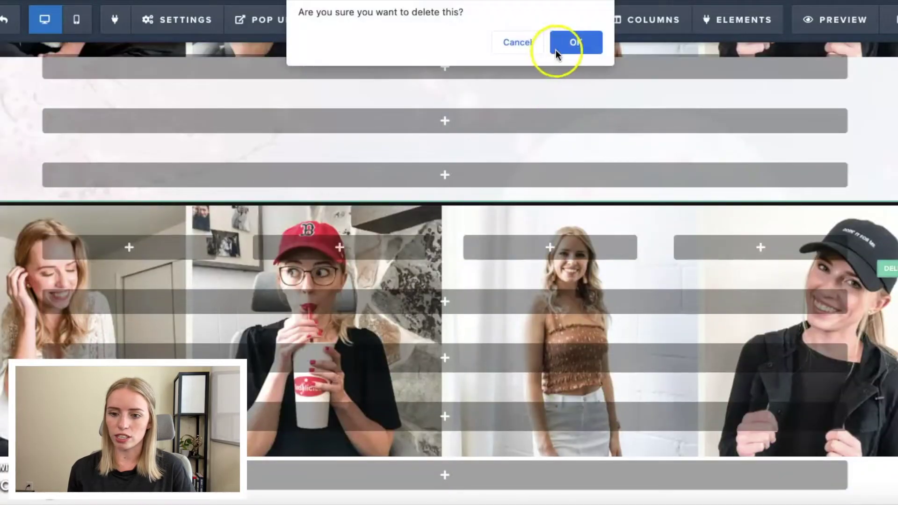
left_click(575, 43)
Step: Set the remaining collage section under Design Tip #5 to show on desktop only
scroll(663, 222, "up", 8)
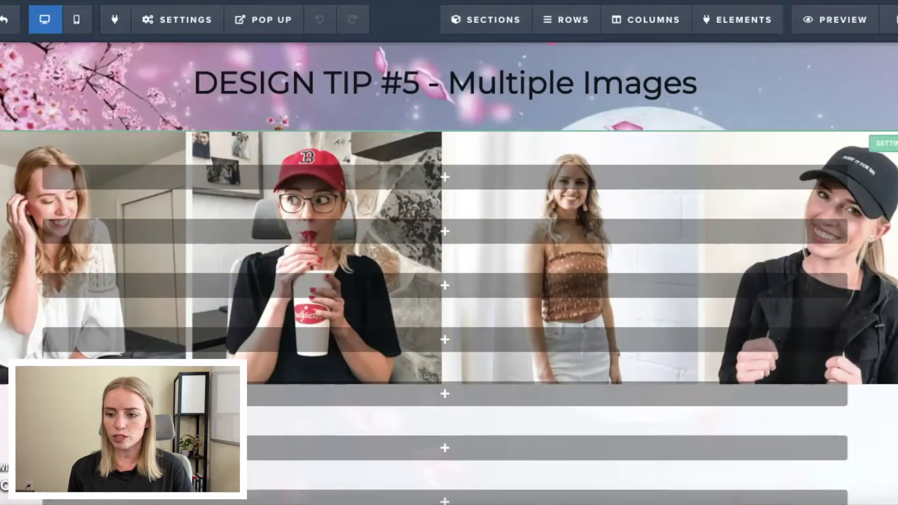
left_click(884, 143)
left_click(806, 493)
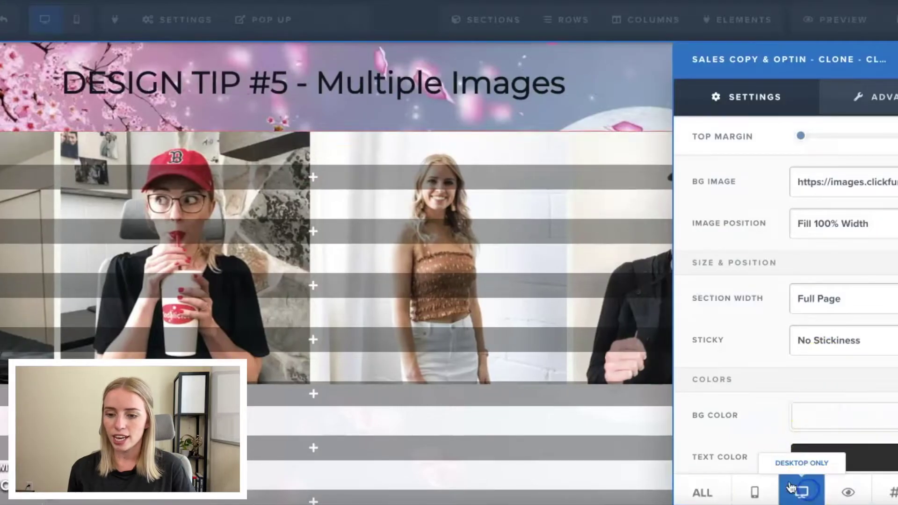
left_click(519, 148)
Step: Check in the mobile layout whether the collage section is hidden between Design Tips #5 and #6, and return to the desktop layout
left_click(78, 20)
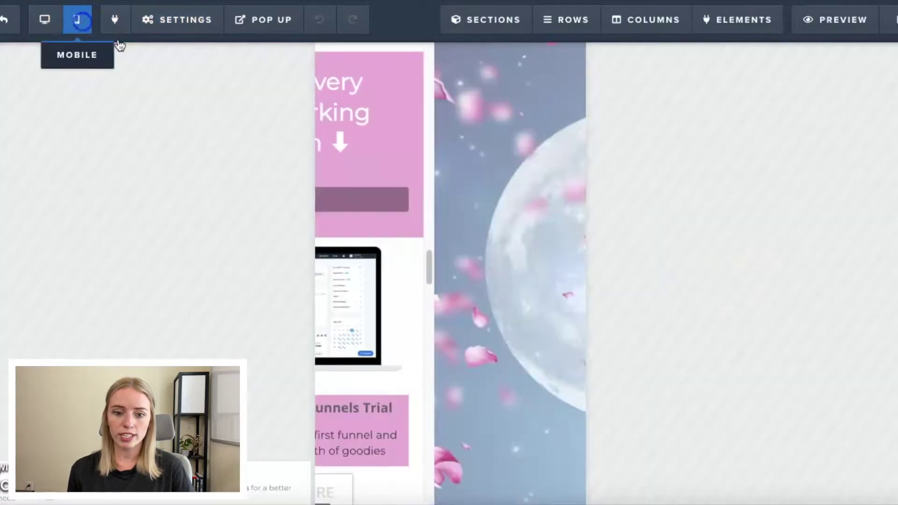
scroll(432, 294, "down", 2)
scroll(433, 295, "down", 15)
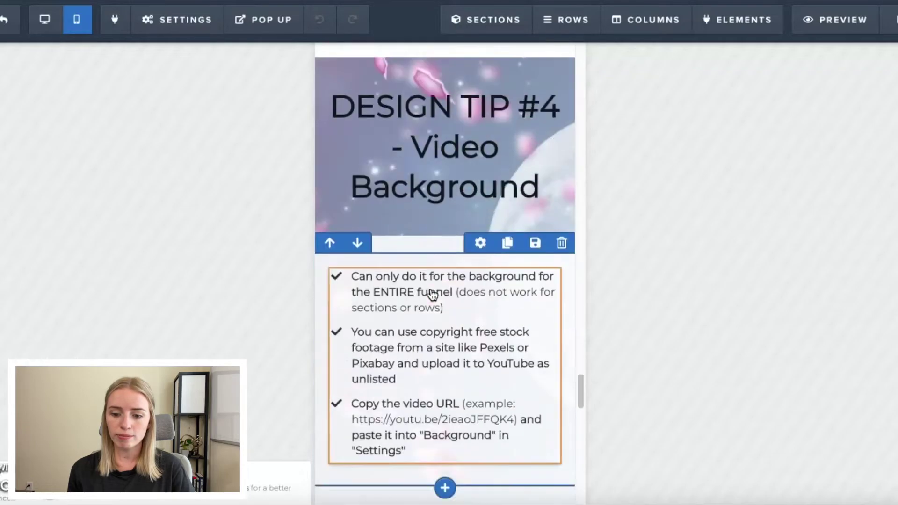
scroll(433, 294, "down", 7)
scroll(431, 296, "up", 2)
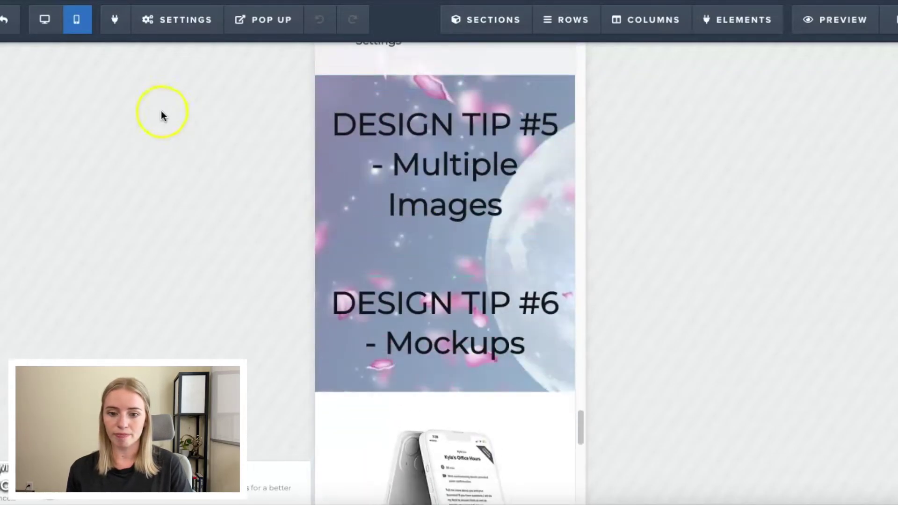
left_click(44, 20)
scroll(555, 270, "up", 10)
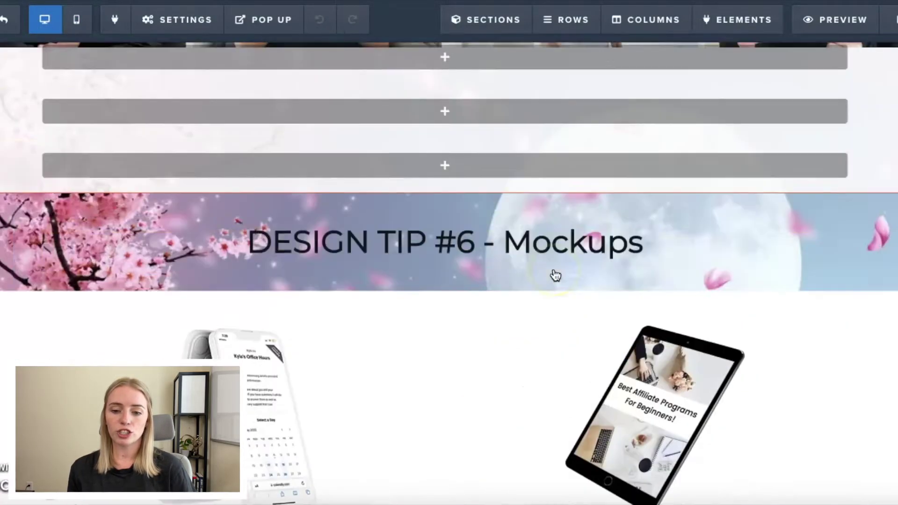
scroll(555, 272, "up", 1)
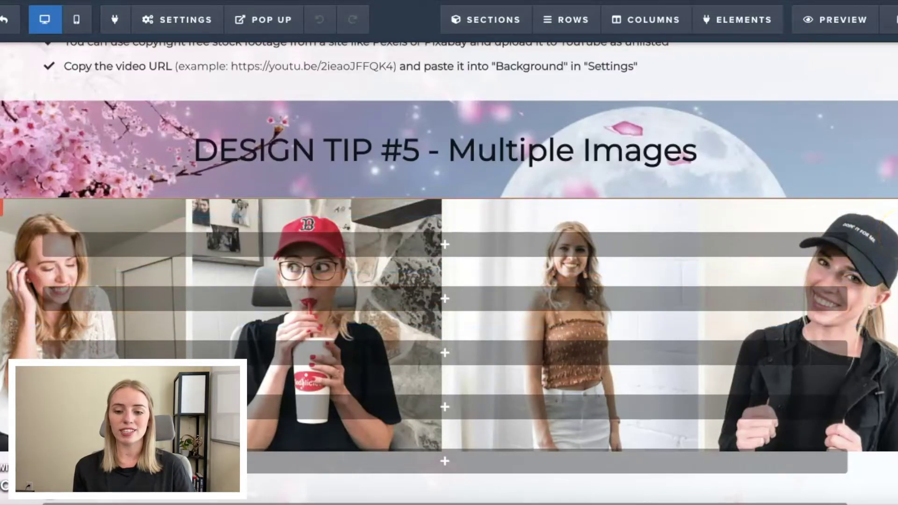
Step: Switch to the mobile layout and add an empty full-page section between Design Tip #5 and Design Tip #6
left_click(77, 19)
scroll(503, 238, "down", 20)
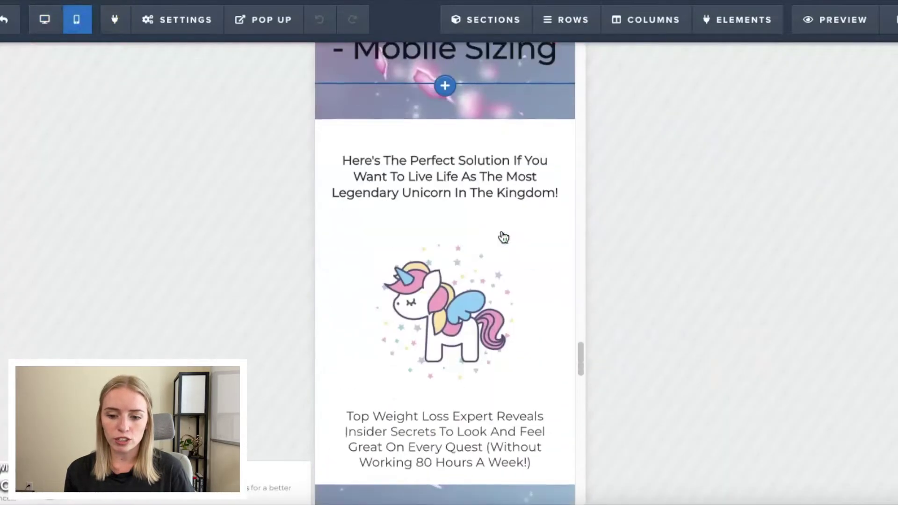
scroll(504, 237, "down", 10)
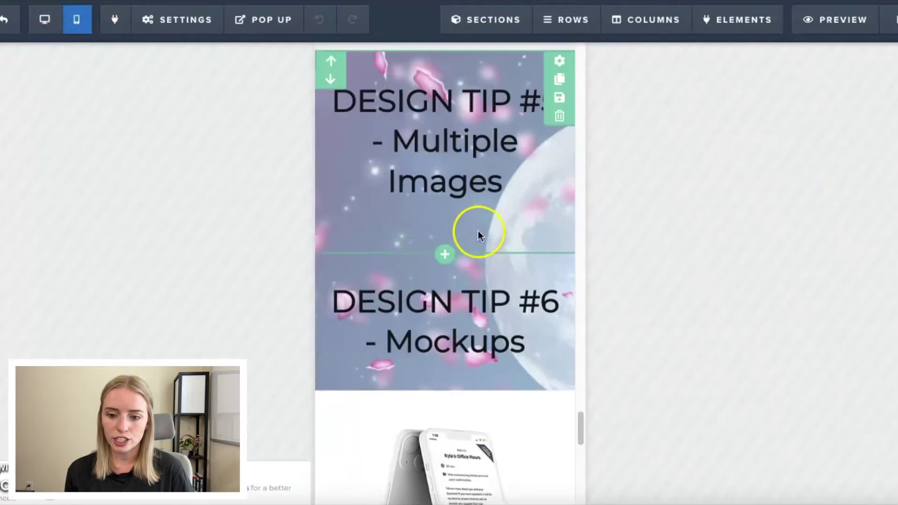
left_click(445, 253)
left_click(687, 117)
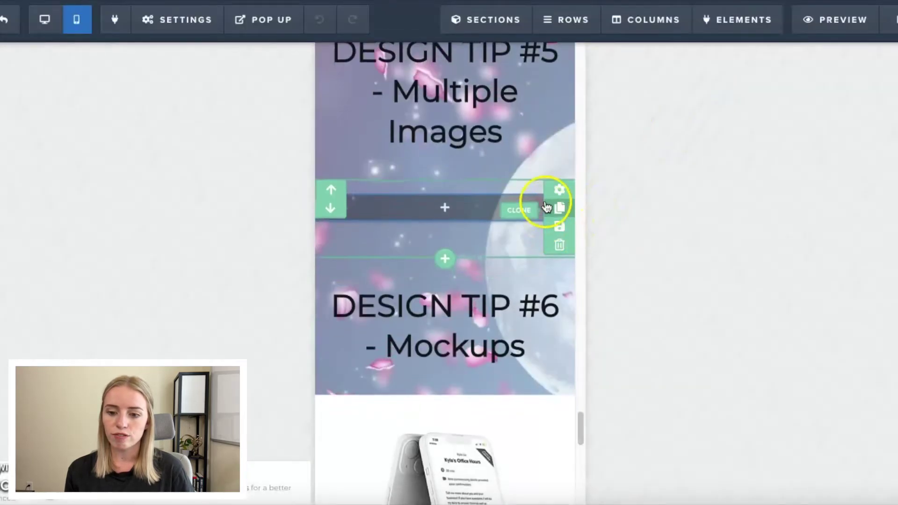
Step: Set the background color of the new section under Design Tip #5 to white
left_click(547, 194)
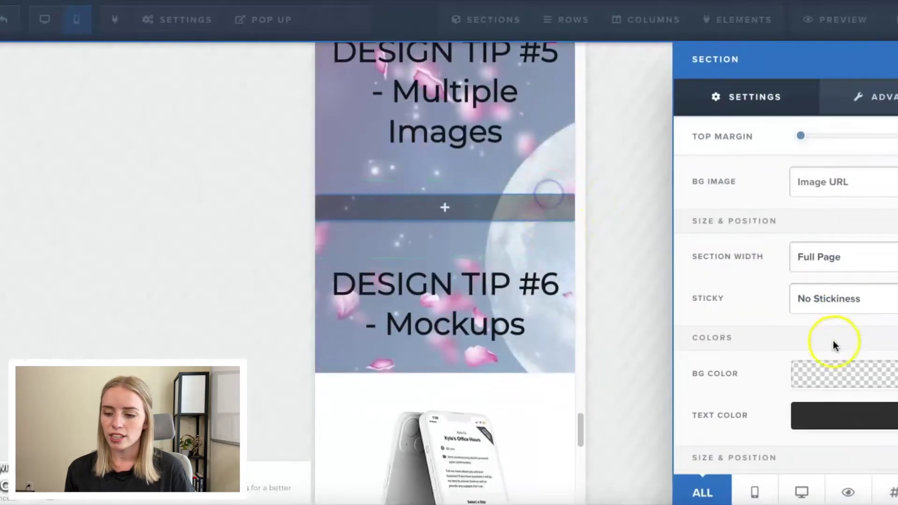
left_click(843, 374)
left_click(790, 220)
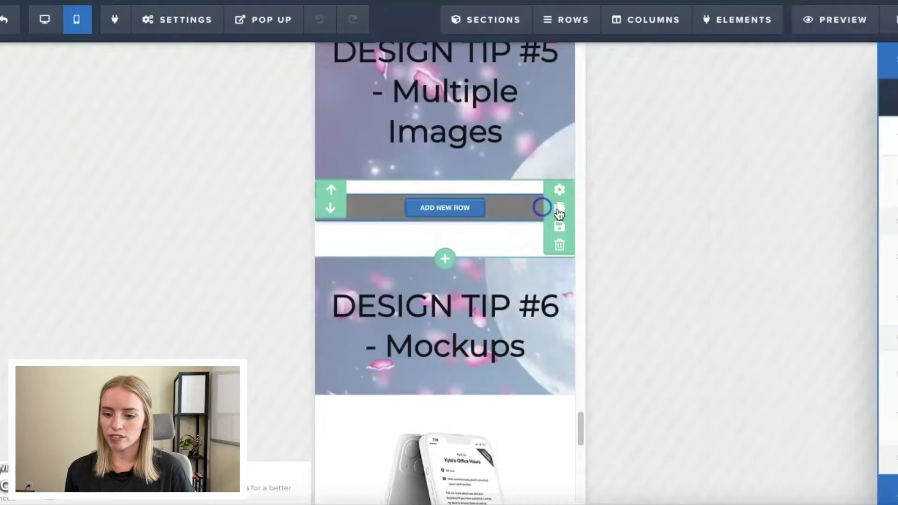
Step: Set the new white section between Design Tips #5 and #6 to show on mobile only
left_click(545, 209)
left_click(547, 195)
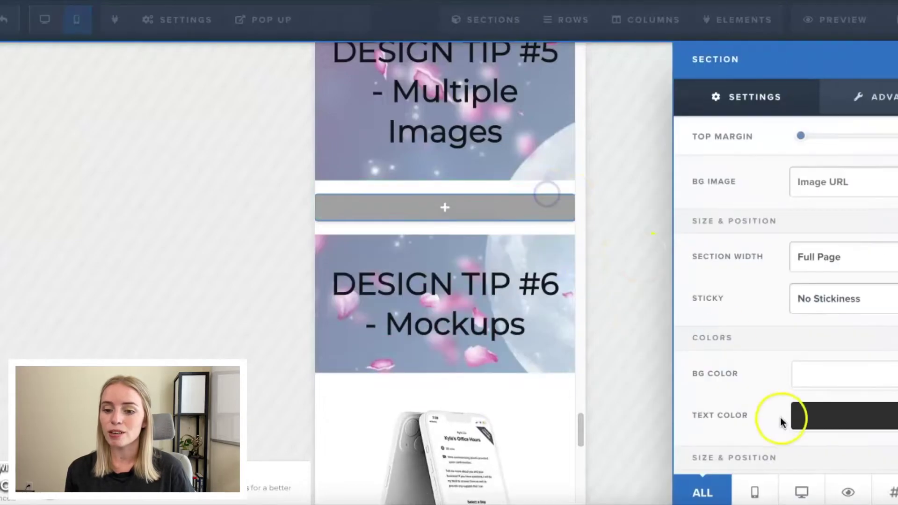
left_click(753, 496)
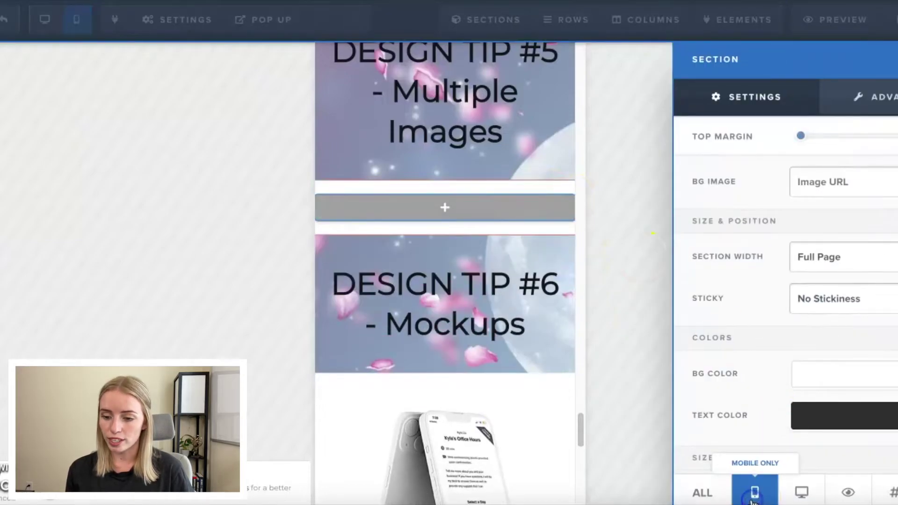
left_click(494, 256)
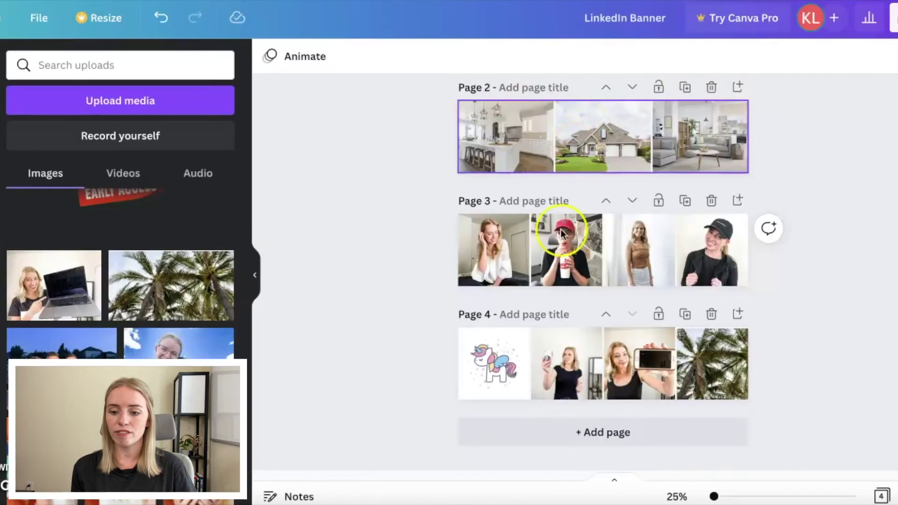
Step: Switch to Canva and examine the four-image collages on pages 3 and 4 of the LinkedIn Banner design
left_click(497, 360)
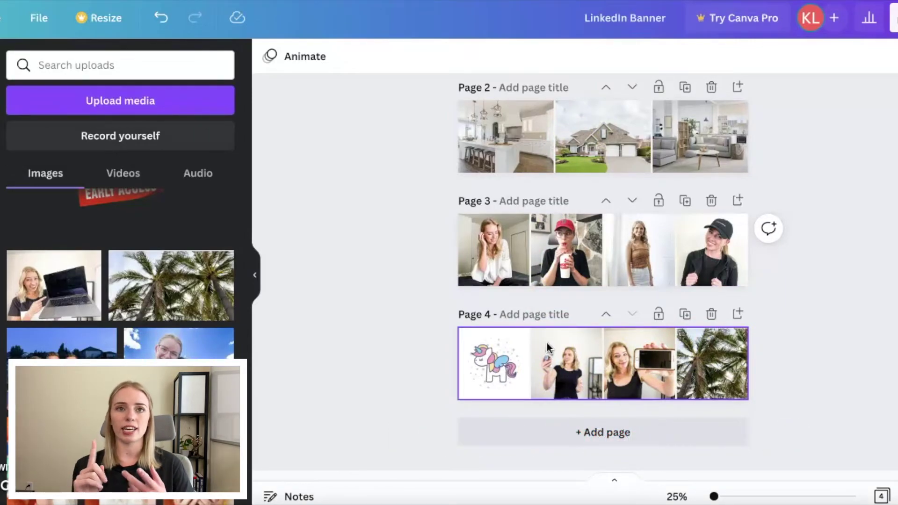
left_click(856, 136)
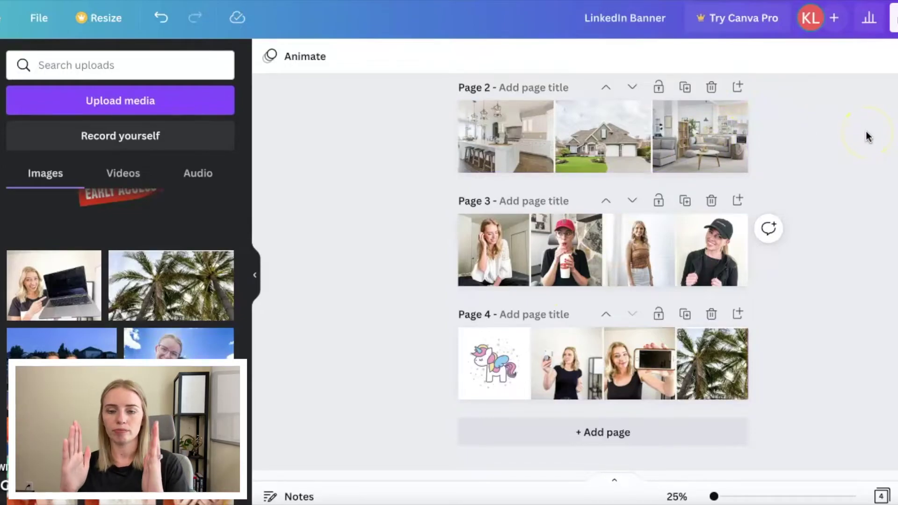
Step: Return to the ClickFunnels editor and open the settings of the mobile-only section under Design Tip #5
left_click(465, 70)
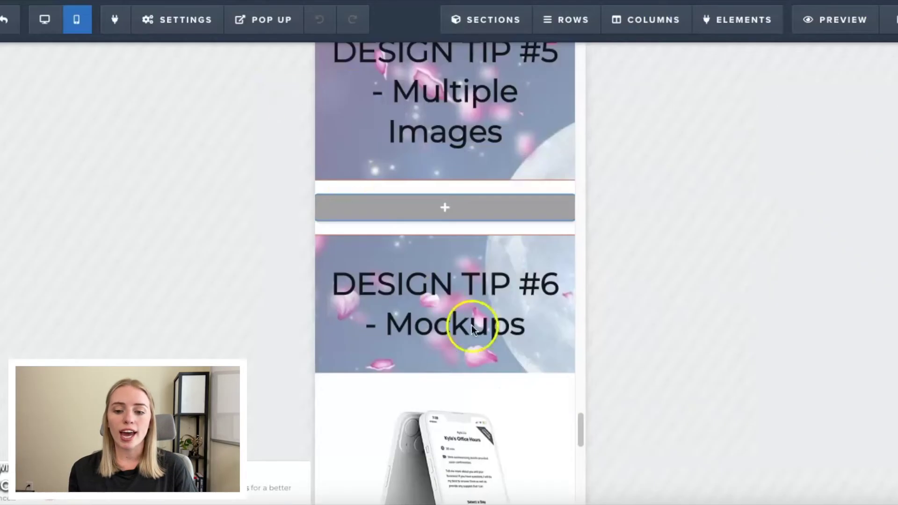
left_click(442, 206)
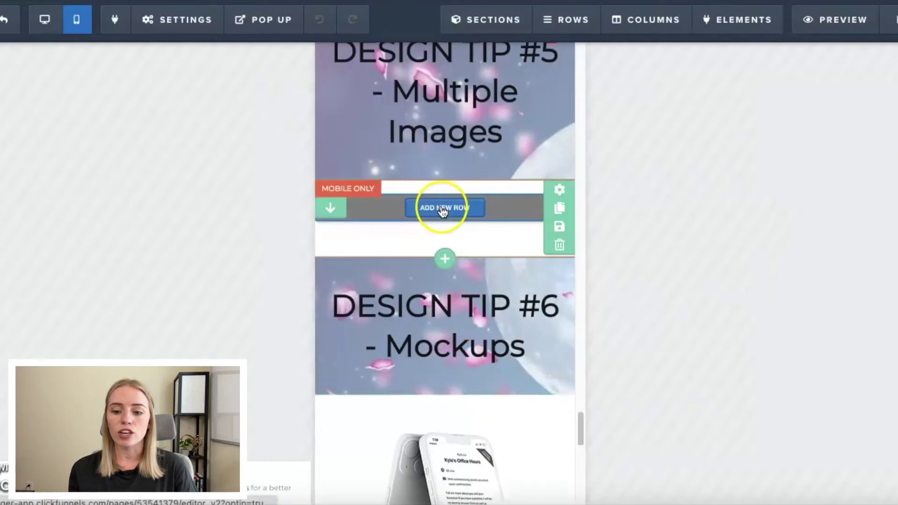
left_click(558, 190)
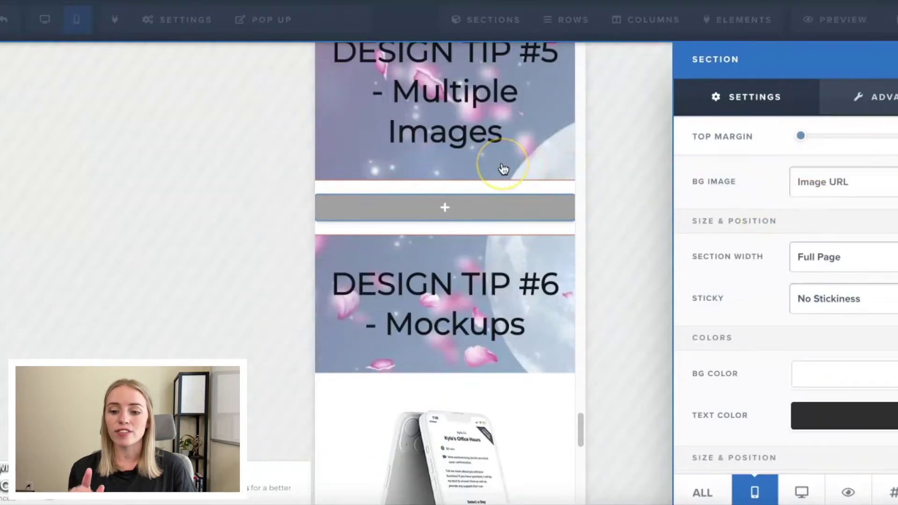